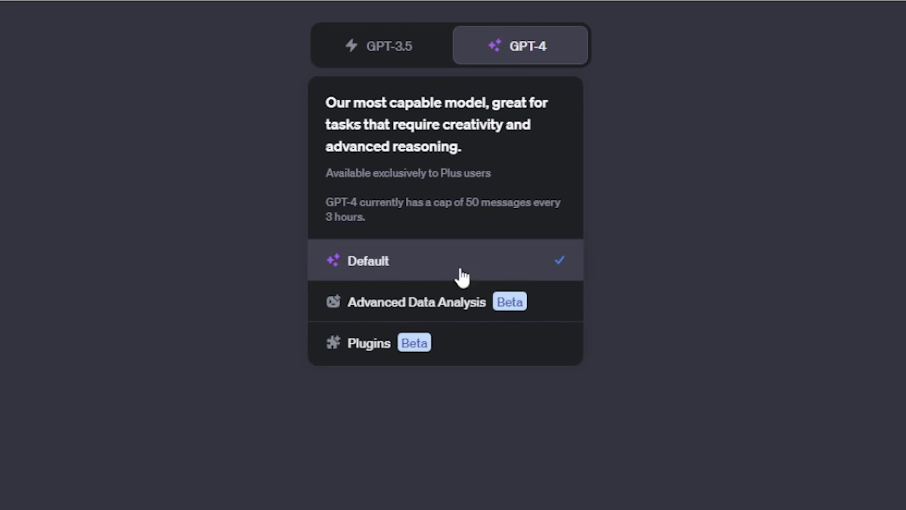
Step: Open the Abstract Analysis & Scaffold chat and read the prompt sent with Abstracts.xlsx
{"action": "left_click", "coordinate": [461, 277]}
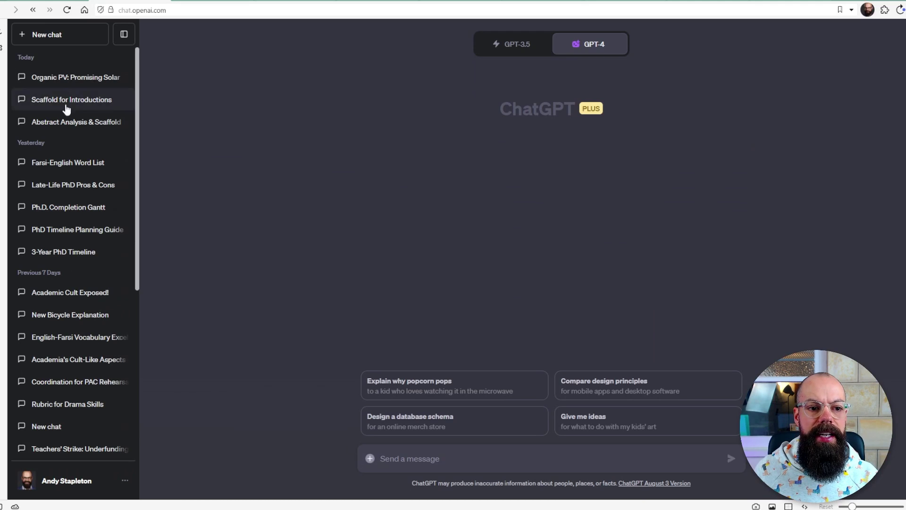
{"action": "left_click", "coordinate": [69, 121]}
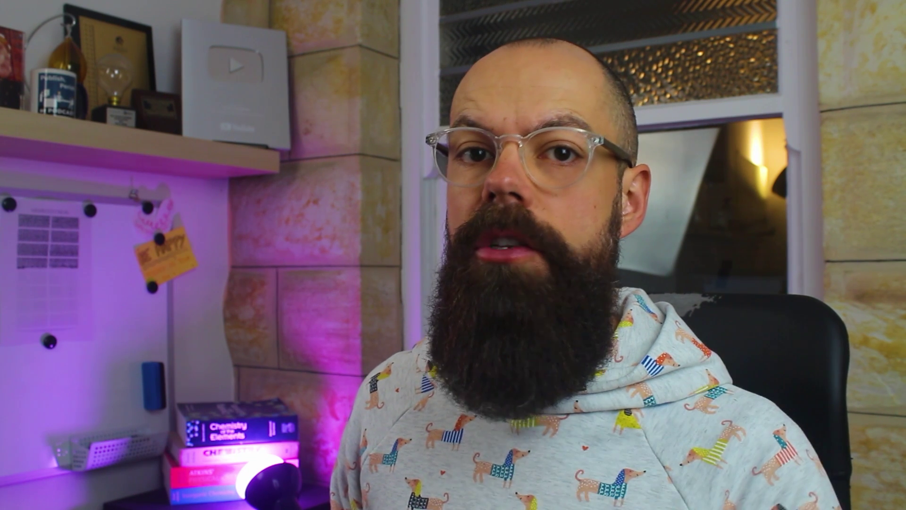
{"action": "left_click_drag", "start_coordinate": [153, 135], "coordinate": [278, 135]}
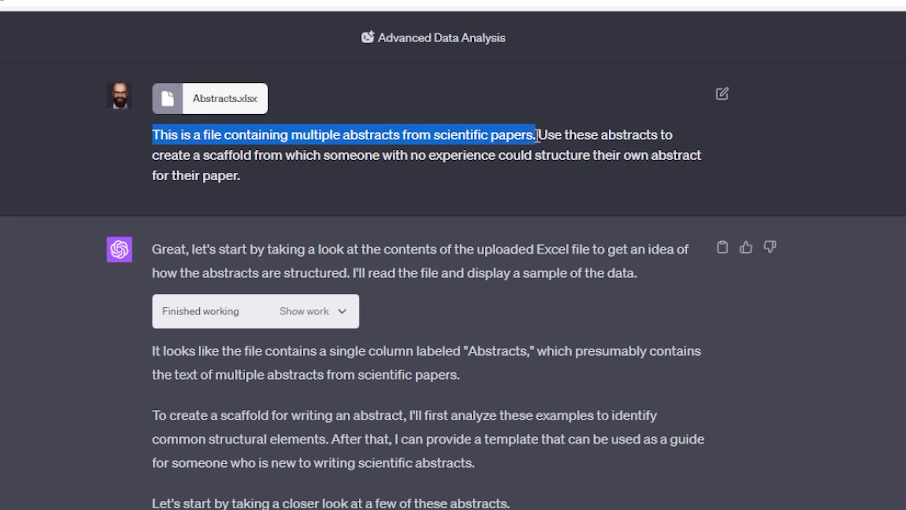
{"action": "left_click_drag", "start_coordinate": [547, 136], "coordinate": [573, 137]}
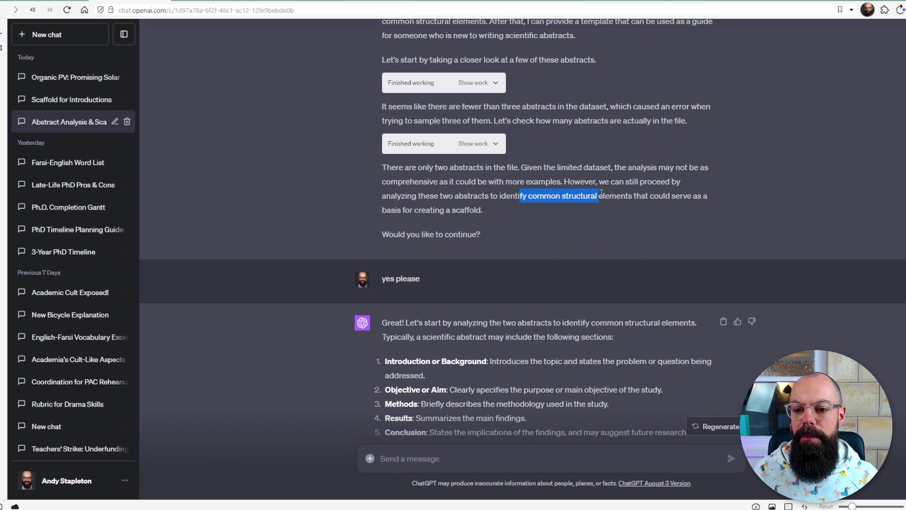
Step: Examine the reply's list of typical abstract sections and its section-by-section breakdown of Abstract 1 and Abstract 2
{"action": "scroll", "coordinate": [482, 206], "scroll_direction": "down", "scroll_amount": 4}
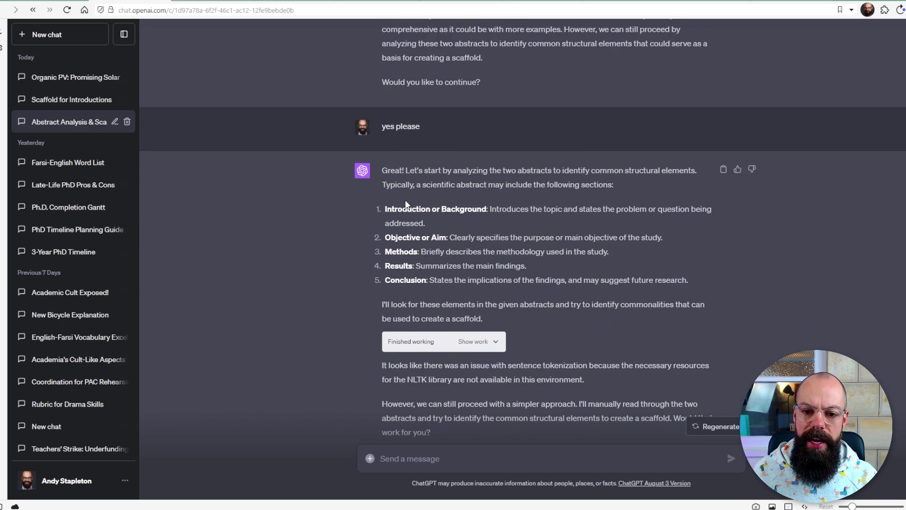
{"action": "scroll", "coordinate": [405, 199], "scroll_direction": "down", "scroll_amount": 8}
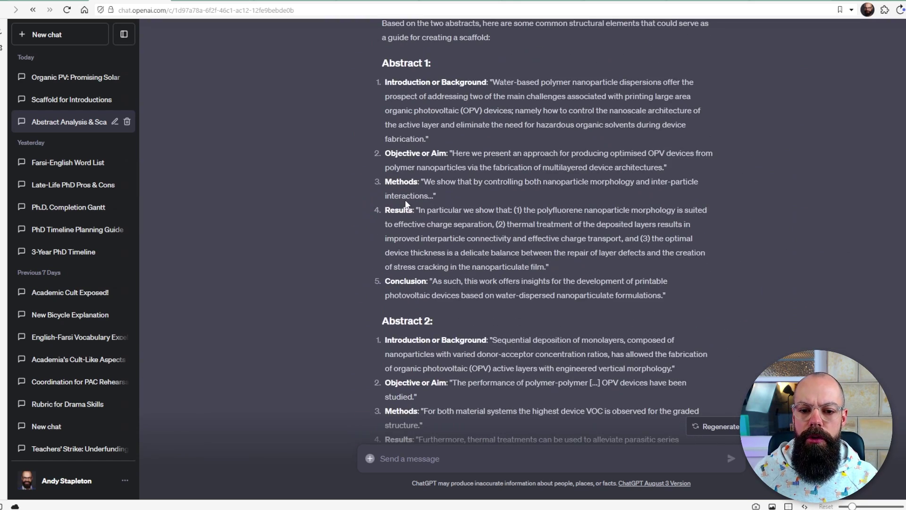
{"action": "scroll", "coordinate": [394, 157], "scroll_direction": "up", "scroll_amount": 1}
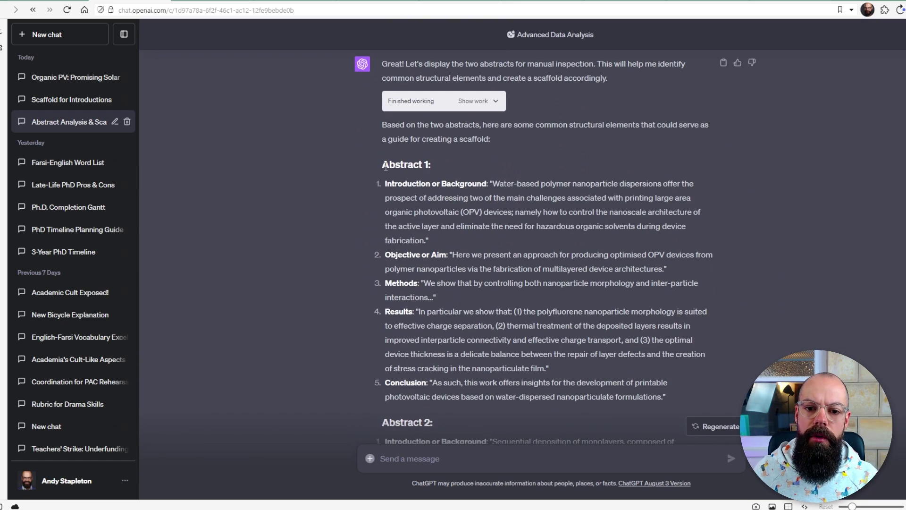
{"action": "left_click", "coordinate": [452, 209]}
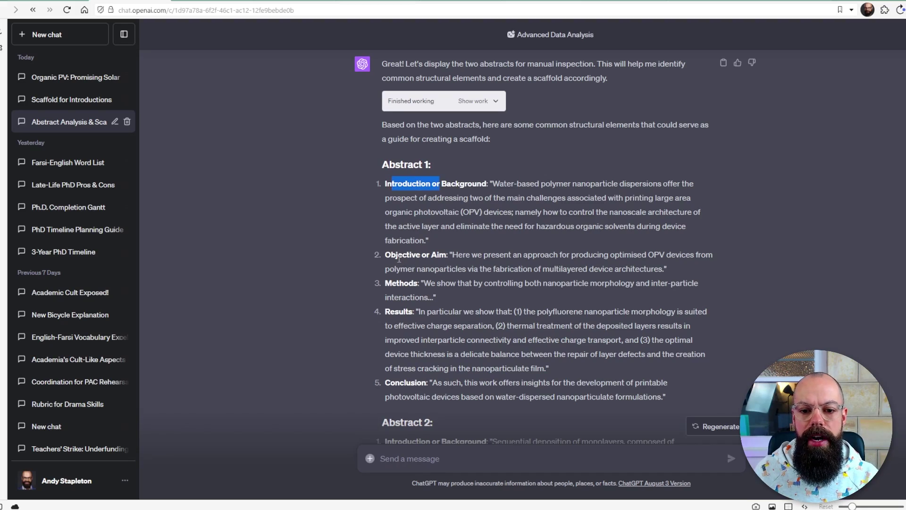
{"action": "scroll", "coordinate": [415, 264], "scroll_direction": "down", "scroll_amount": 7}
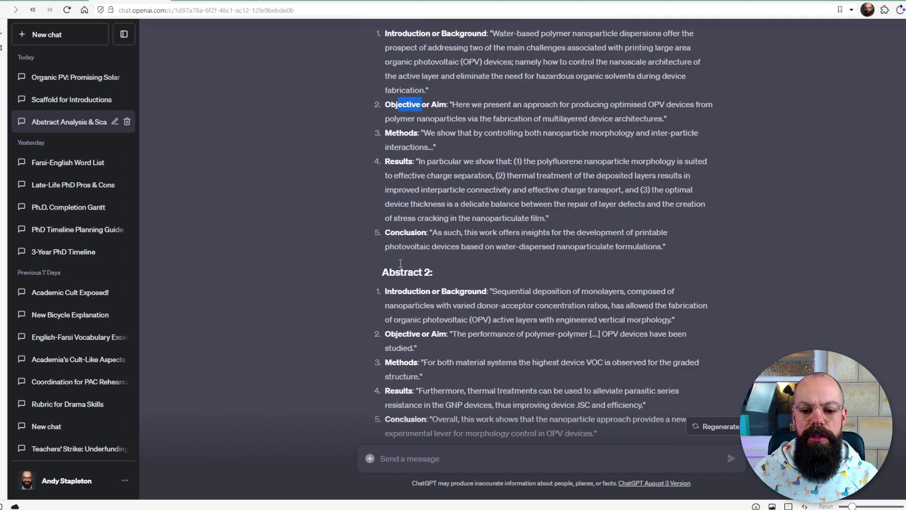
Step: Review the Scaffold for a Scientific Abstract with its example sentences, and the table version of it
{"action": "scroll", "coordinate": [404, 237], "scroll_direction": "down", "scroll_amount": 10}
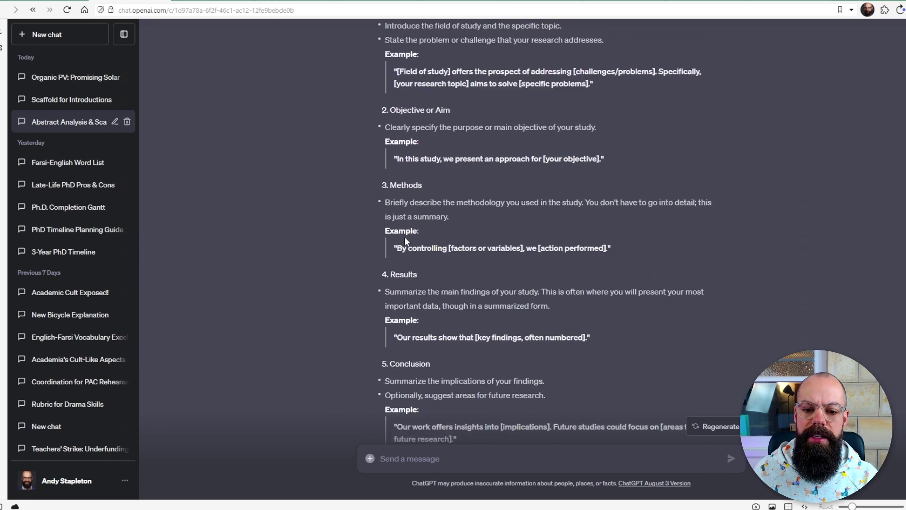
{"action": "scroll", "coordinate": [406, 220], "scroll_direction": "up", "scroll_amount": 3}
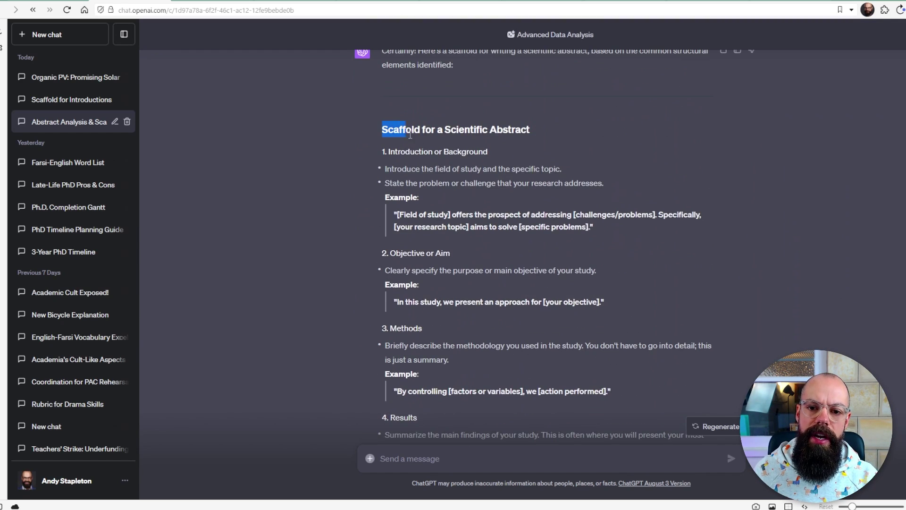
{"action": "left_click_drag", "start_coordinate": [471, 161], "coordinate": [499, 297]}
{"action": "scroll", "coordinate": [499, 297], "scroll_direction": "down", "scroll_amount": 8}
{"action": "scroll", "coordinate": [495, 276], "scroll_direction": "down", "scroll_amount": 10}
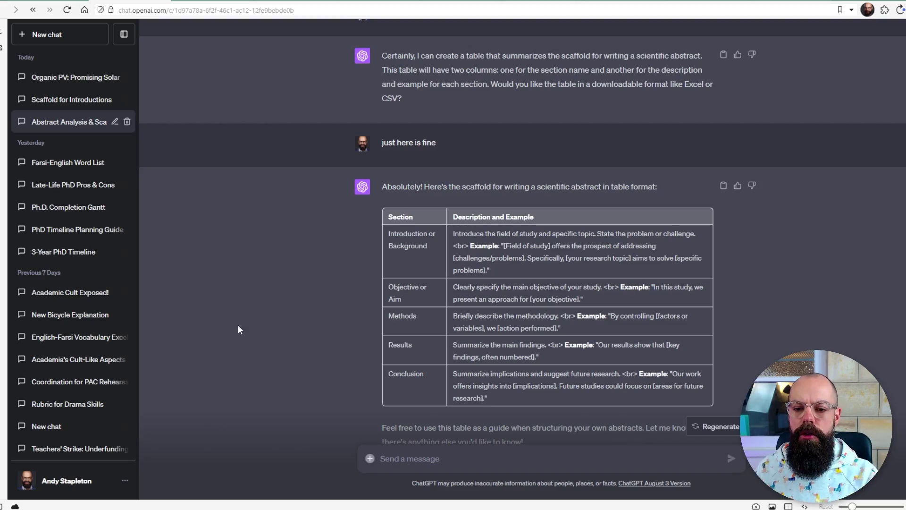
Step: Open the Scaffold for Introductions chat and inspect the paper introductions in the source Excel workbook
{"action": "left_click", "coordinate": [66, 98]}
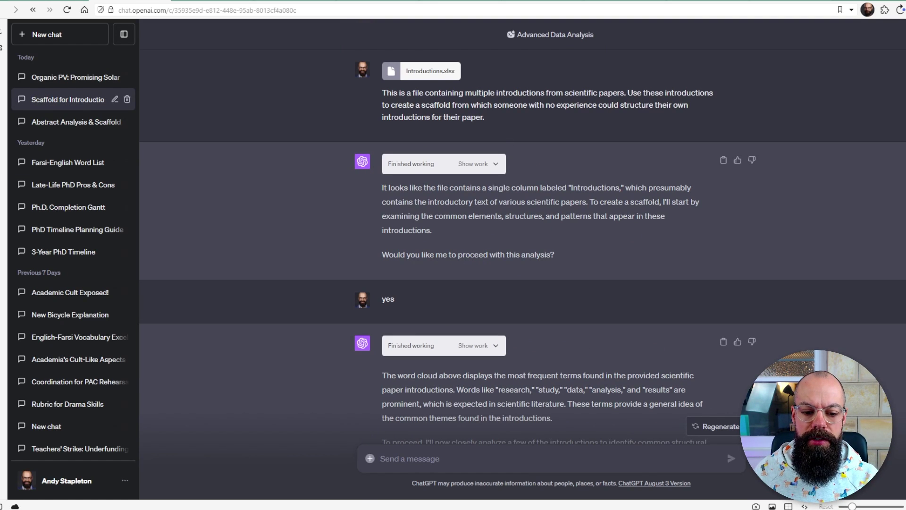
{"action": "left_click", "coordinate": [235, 495]}
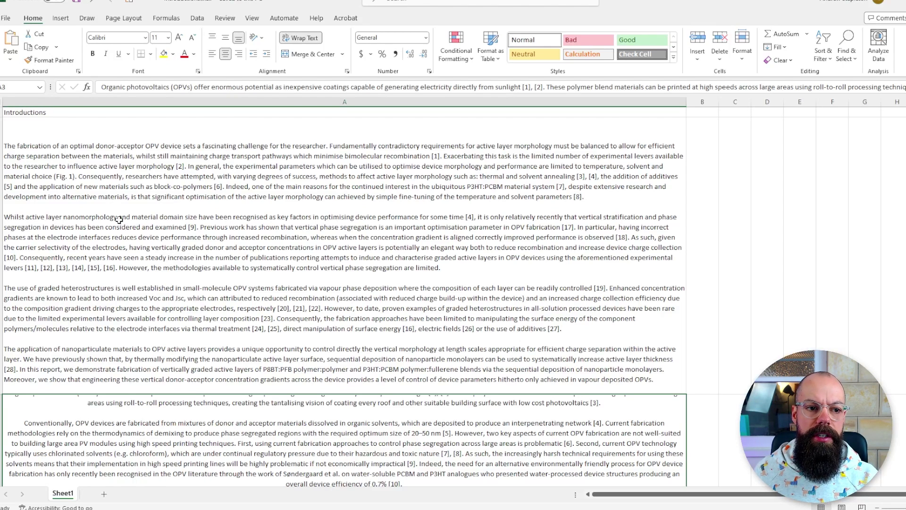
{"action": "left_click", "coordinate": [136, 153]}
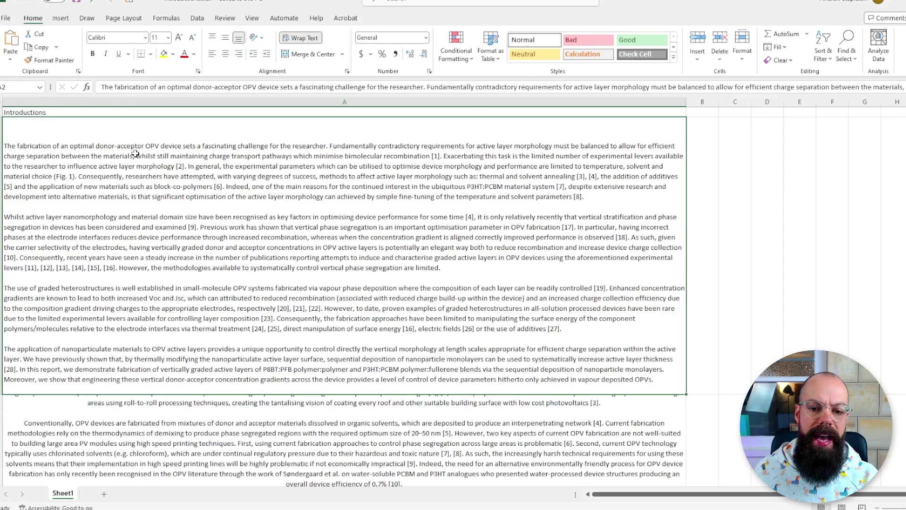
{"action": "scroll", "coordinate": [147, 229], "scroll_direction": "down", "scroll_amount": 1}
{"action": "scroll", "coordinate": [219, 259], "scroll_direction": "up", "scroll_amount": 1}
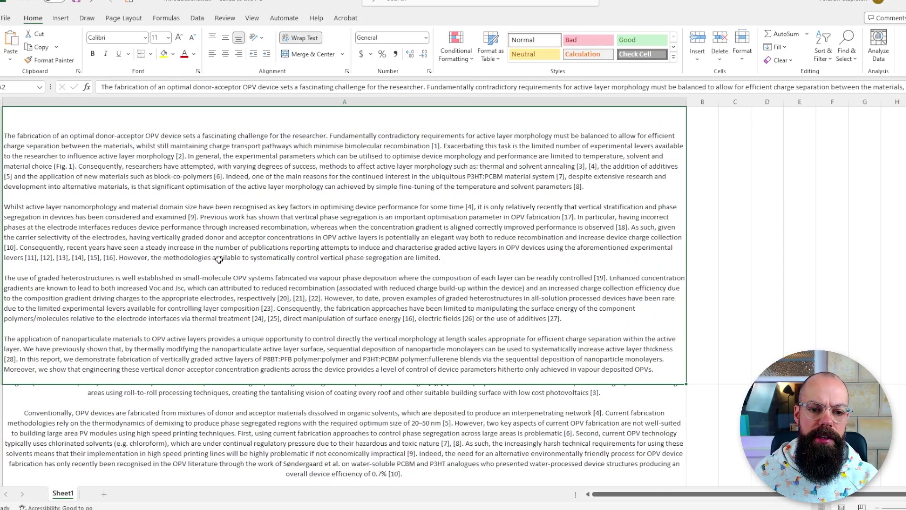
{"action": "left_click", "coordinate": [227, 414]}
{"action": "left_click", "coordinate": [257, 311]}
{"action": "left_click", "coordinate": [250, 399]}
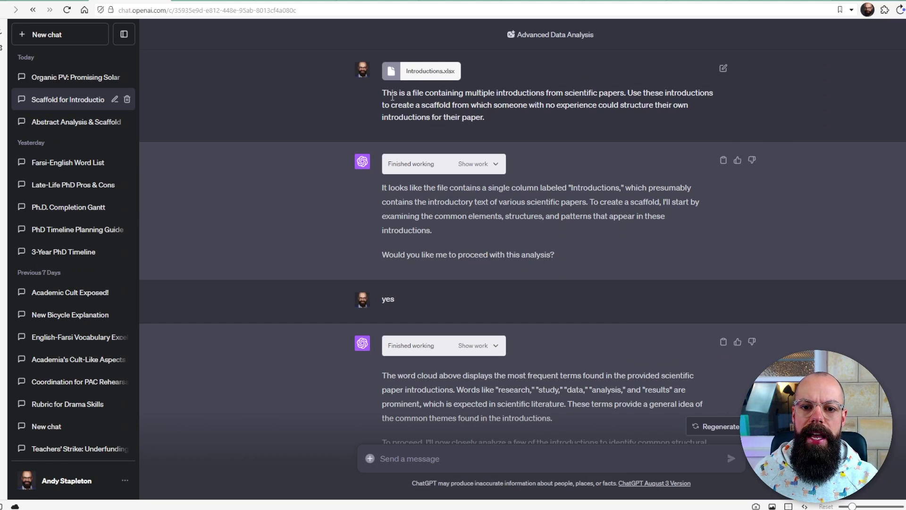
Step: Return to ChatGPT and read the prompt sent with Introductions.xlsx, highlighting the scaffold request
{"action": "left_click_drag", "start_coordinate": [381, 93], "coordinate": [386, 92]}
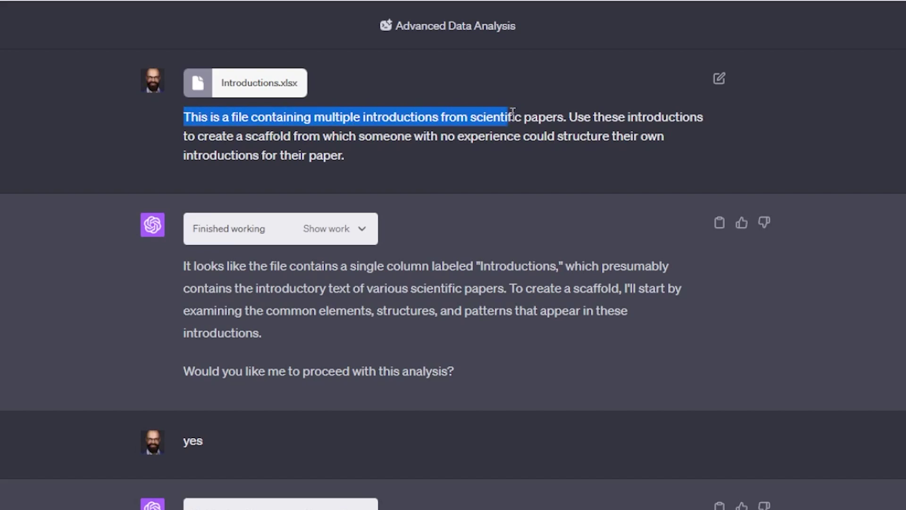
{"action": "left_click_drag", "start_coordinate": [208, 136], "coordinate": [224, 136]}
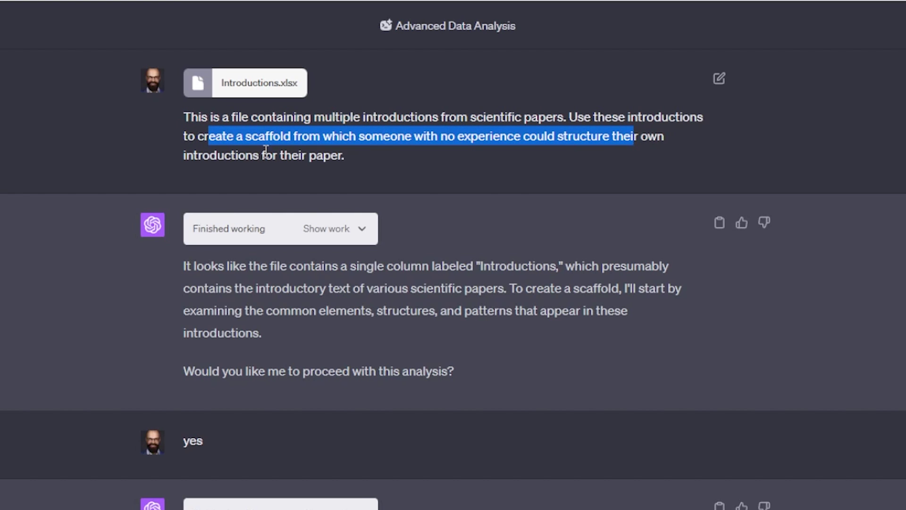
{"action": "left_click_drag", "start_coordinate": [246, 155], "coordinate": [265, 155]}
Step: Examine the reply to the first "yes please", highlighting its explanation of what the introduction elements are based on
{"action": "scroll", "coordinate": [318, 226], "scroll_direction": "down", "scroll_amount": 10}
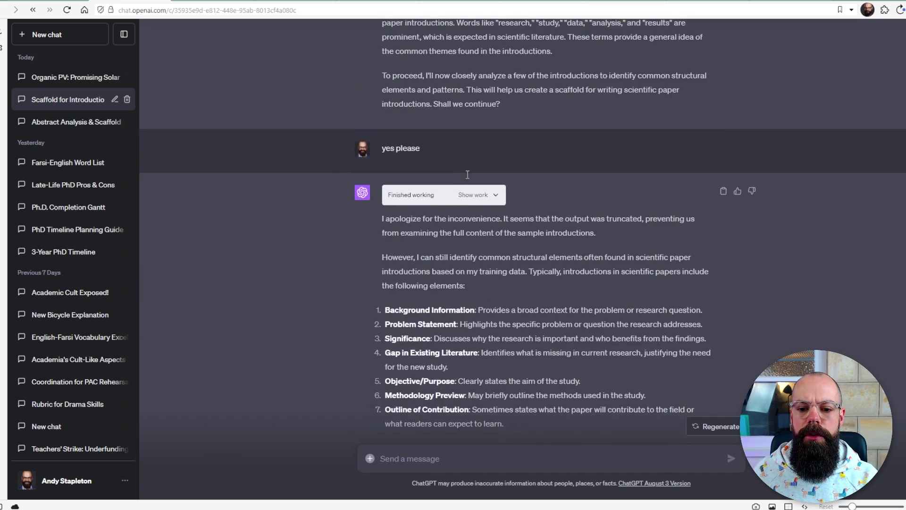
{"action": "scroll", "coordinate": [317, 246], "scroll_direction": "up", "scroll_amount": 1}
{"action": "scroll", "coordinate": [467, 175], "scroll_direction": "down", "scroll_amount": 4}
{"action": "scroll", "coordinate": [467, 174], "scroll_direction": "up", "scroll_amount": 5}
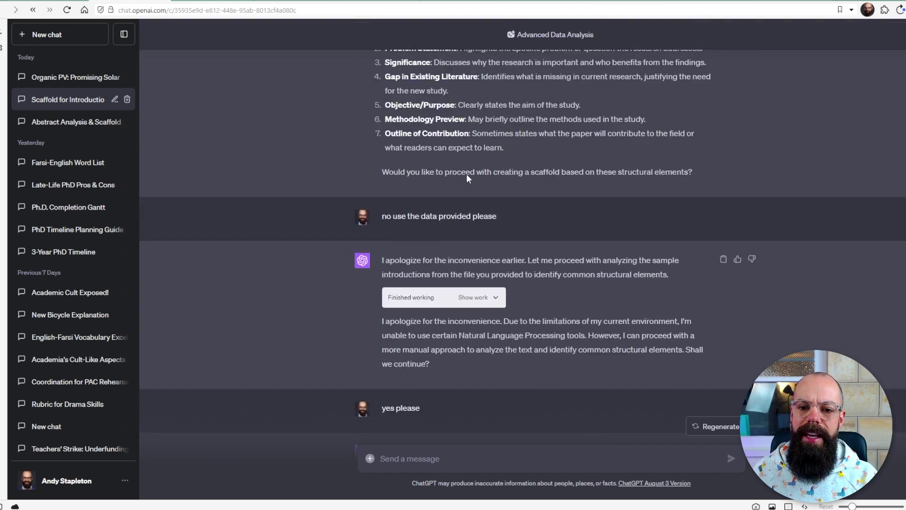
{"action": "scroll", "coordinate": [467, 173], "scroll_direction": "up", "scroll_amount": 1}
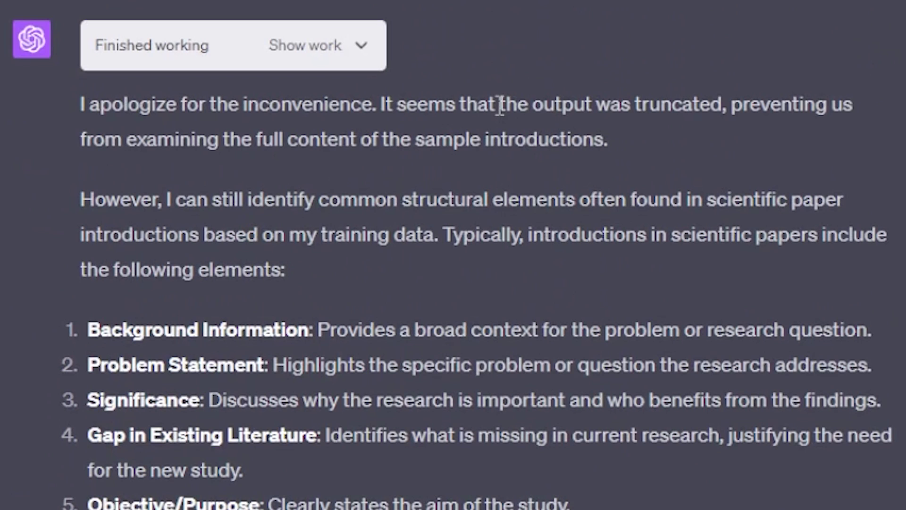
{"action": "left_click_drag", "start_coordinate": [551, 129], "coordinate": [622, 127]}
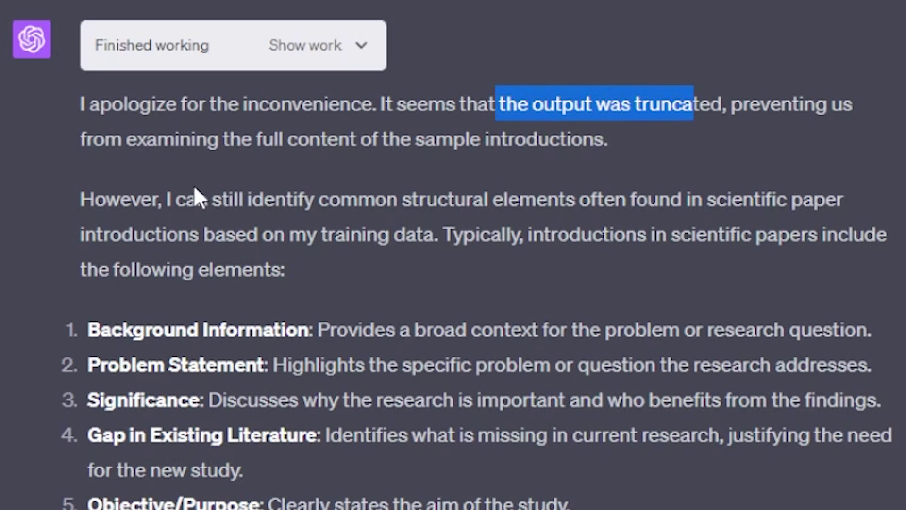
{"action": "left_click", "coordinate": [185, 203]}
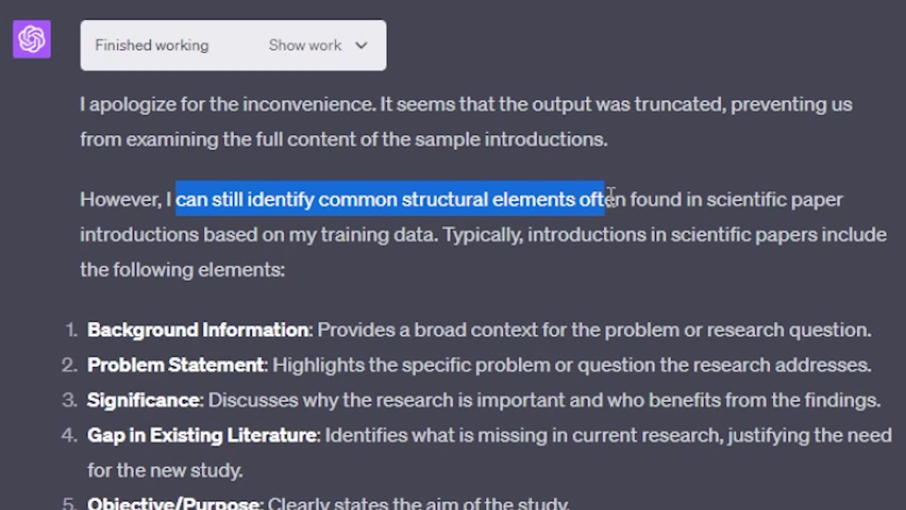
{"action": "left_click_drag", "start_coordinate": [605, 194], "coordinate": [777, 197]}
{"action": "left_click", "coordinate": [277, 235]}
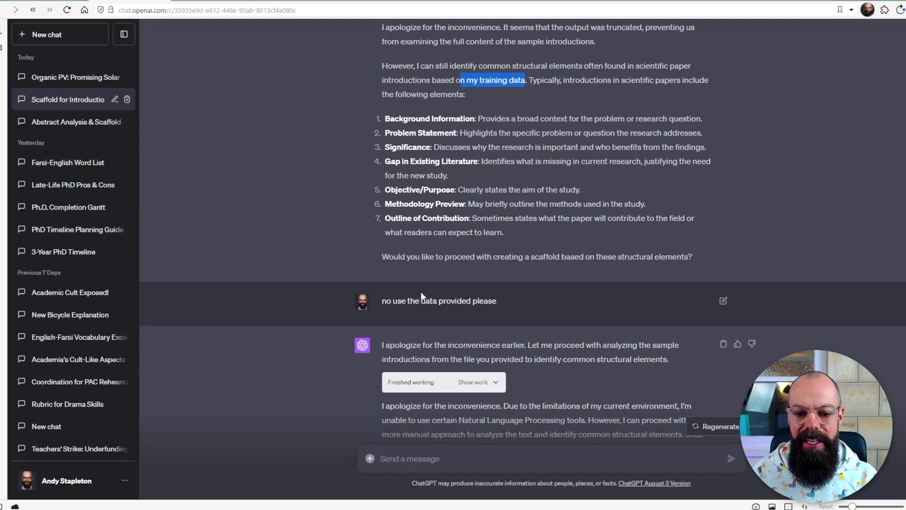
Step: Review the "no use the data provided please" follow-up, the frequency analysis of introduction elements and the proposed scaffold sections
{"action": "left_click_drag", "start_coordinate": [421, 295], "coordinate": [457, 302]}
{"action": "left_click", "coordinate": [480, 290]}
{"action": "scroll", "coordinate": [481, 290], "scroll_direction": "down", "scroll_amount": 3}
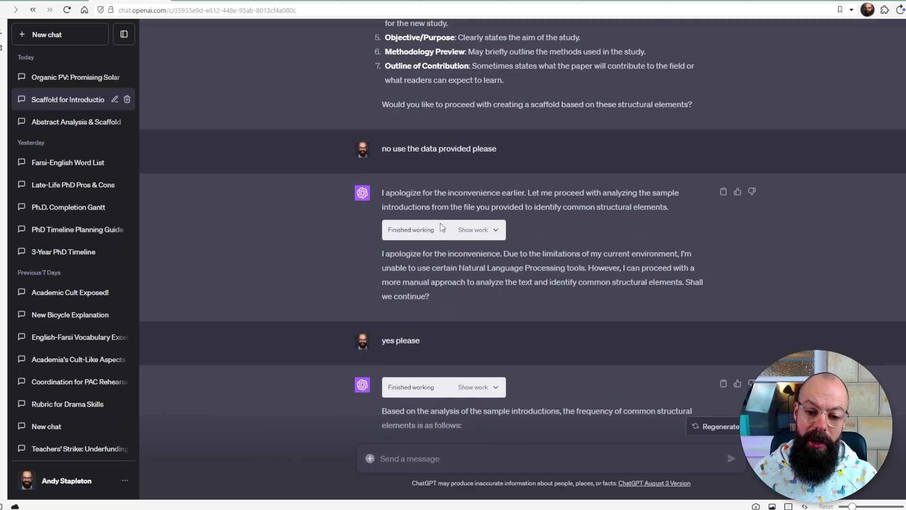
{"action": "scroll", "coordinate": [442, 225], "scroll_direction": "down", "scroll_amount": 5}
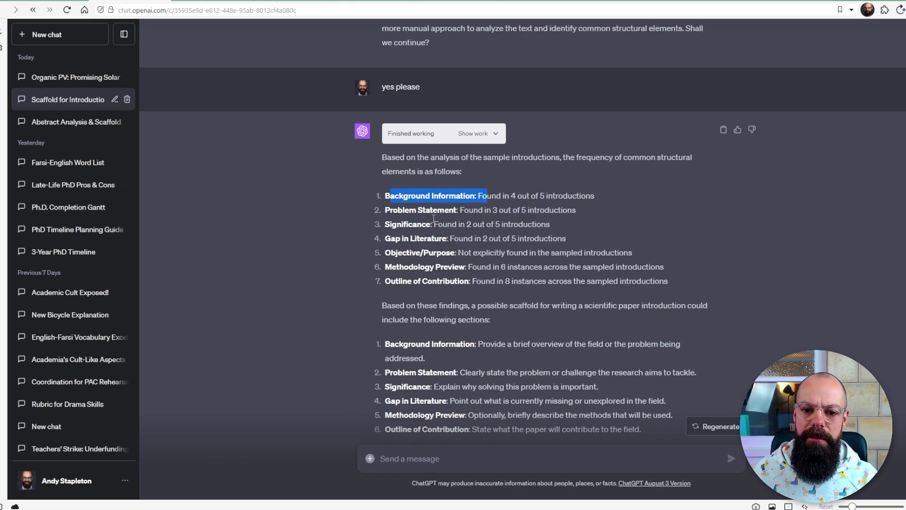
{"action": "left_click_drag", "start_coordinate": [453, 206], "coordinate": [456, 208]}
{"action": "scroll", "coordinate": [403, 298], "scroll_direction": "down", "scroll_amount": 1}
{"action": "left_click_drag", "start_coordinate": [402, 290], "coordinate": [434, 339]}
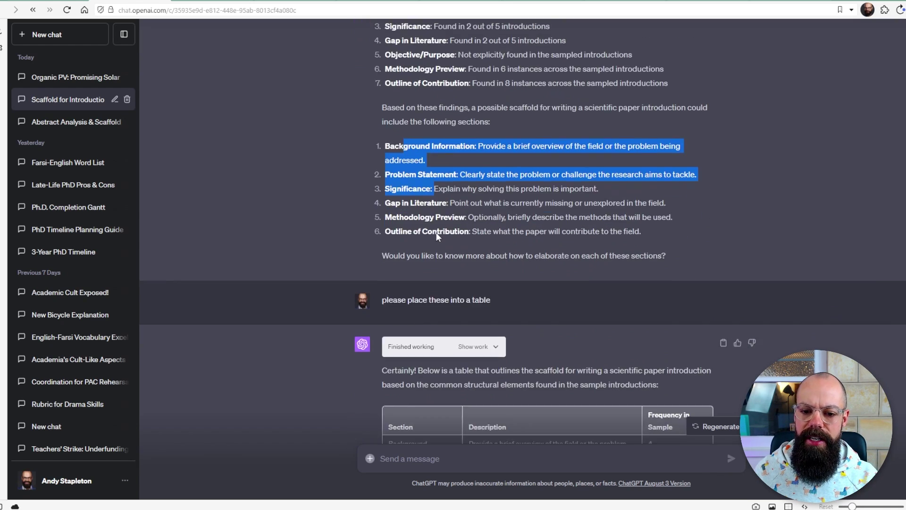
Step: Examine the introduction scaffold table with its Section, Description and Frequency in Sample columns, highlighting its contents
{"action": "scroll", "coordinate": [437, 230], "scroll_direction": "down", "scroll_amount": 5}
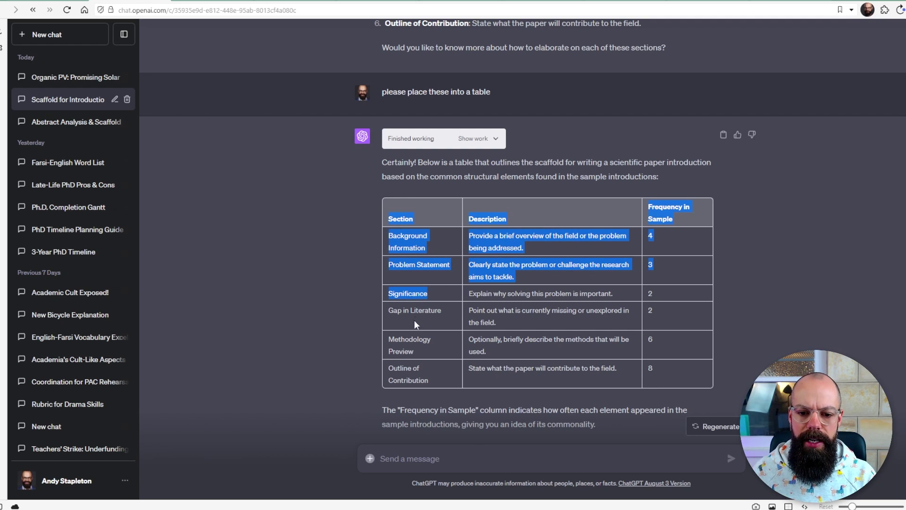
{"action": "left_click", "coordinate": [415, 340]}
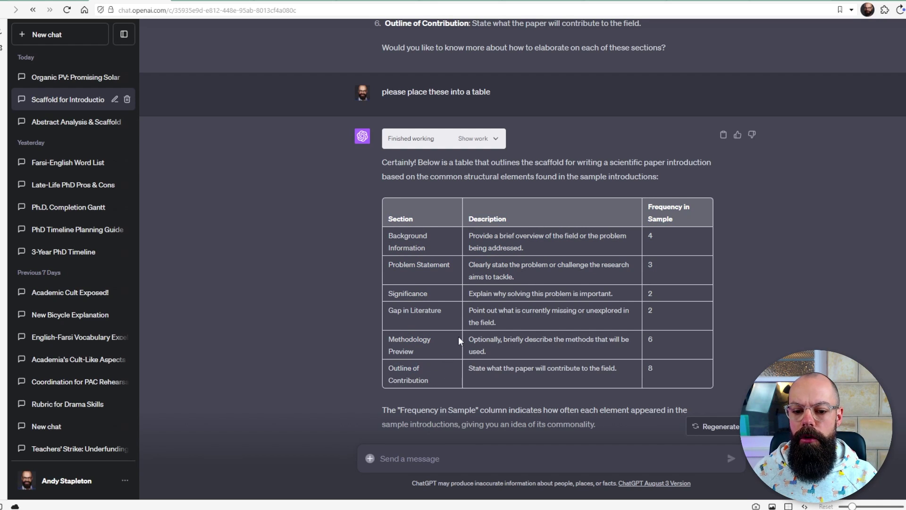
{"action": "left_click_drag", "start_coordinate": [625, 239], "coordinate": [568, 232]}
{"action": "left_click", "coordinate": [568, 233]}
{"action": "left_click_drag", "start_coordinate": [386, 142], "coordinate": [614, 299]}
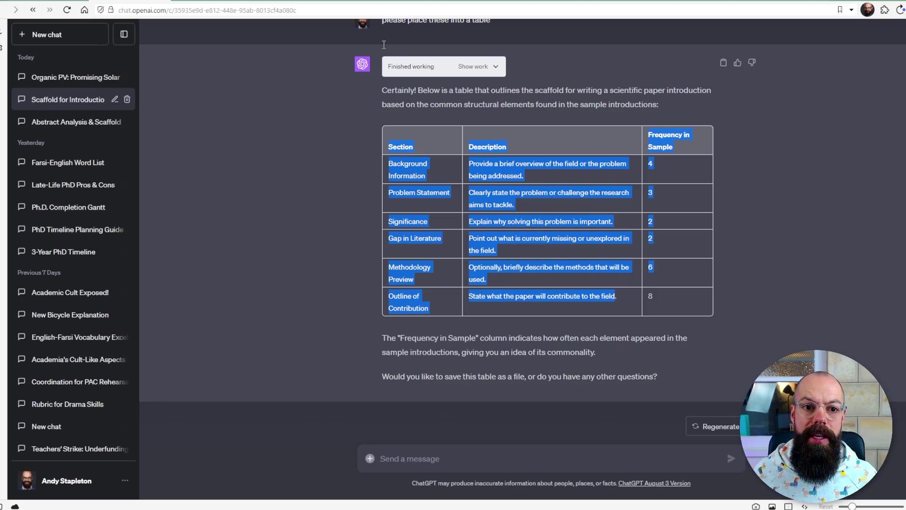
Step: Switch to Julius and review the general abstract template generated from Abstracts.xlsx, highlighting its first sections
{"action": "left_click", "coordinate": [196, 2]}
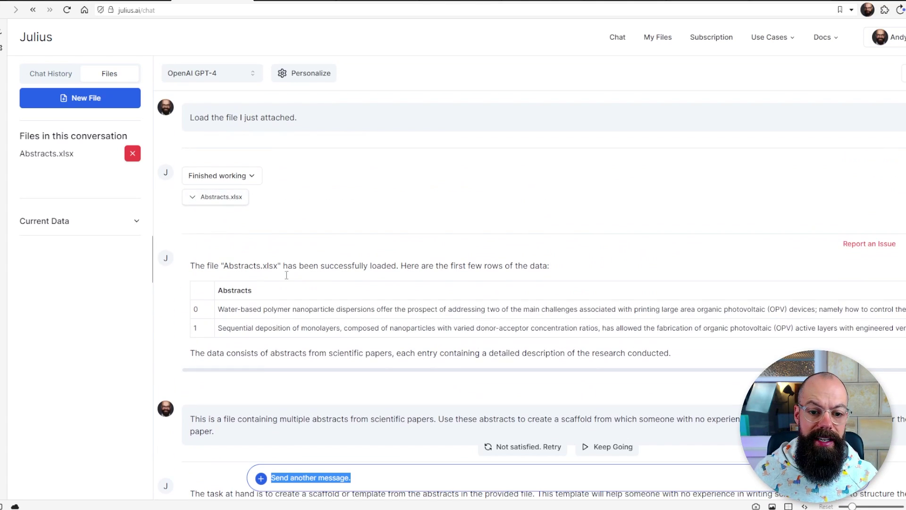
{"action": "scroll", "coordinate": [283, 278], "scroll_direction": "down", "scroll_amount": 3}
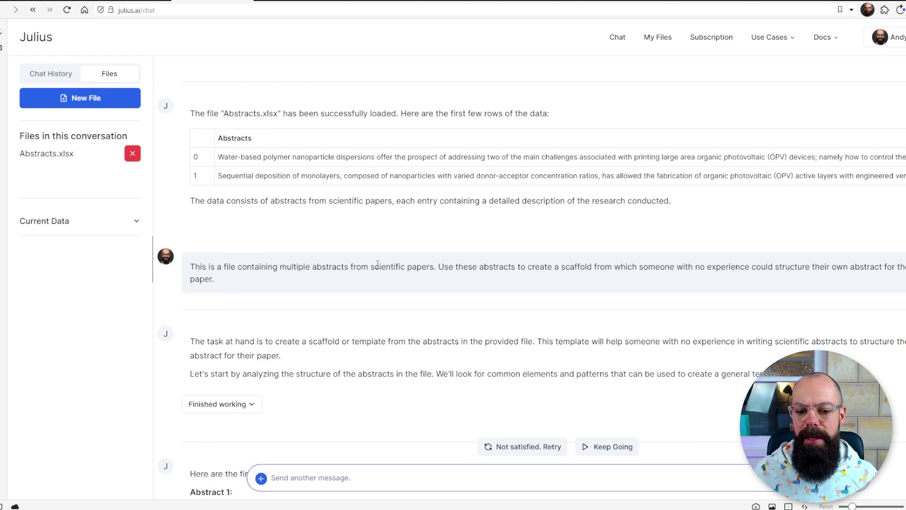
{"action": "scroll", "coordinate": [363, 312], "scroll_direction": "down", "scroll_amount": 15}
{"action": "scroll", "coordinate": [302, 212], "scroll_direction": "down", "scroll_amount": 2}
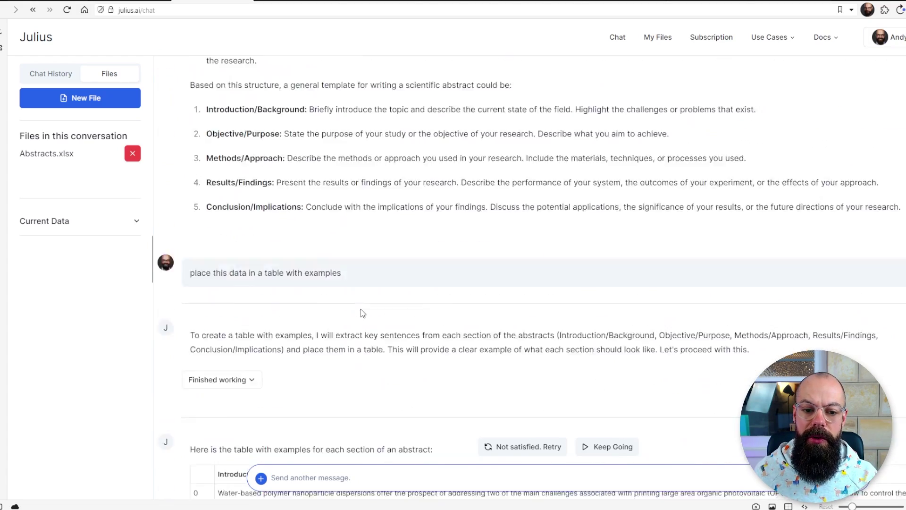
{"action": "scroll", "coordinate": [250, 160], "scroll_direction": "up", "scroll_amount": 3}
{"action": "left_click_drag", "start_coordinate": [207, 221], "coordinate": [376, 272]}
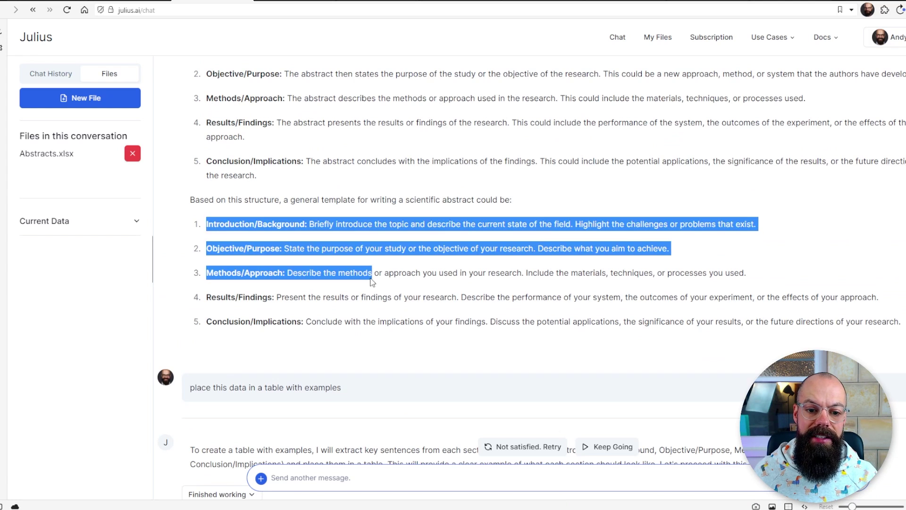
Step: Examine the table of example sentences for each abstract section, including the columns beyond Introduction/Background
{"action": "scroll", "coordinate": [377, 271], "scroll_direction": "down", "scroll_amount": 5}
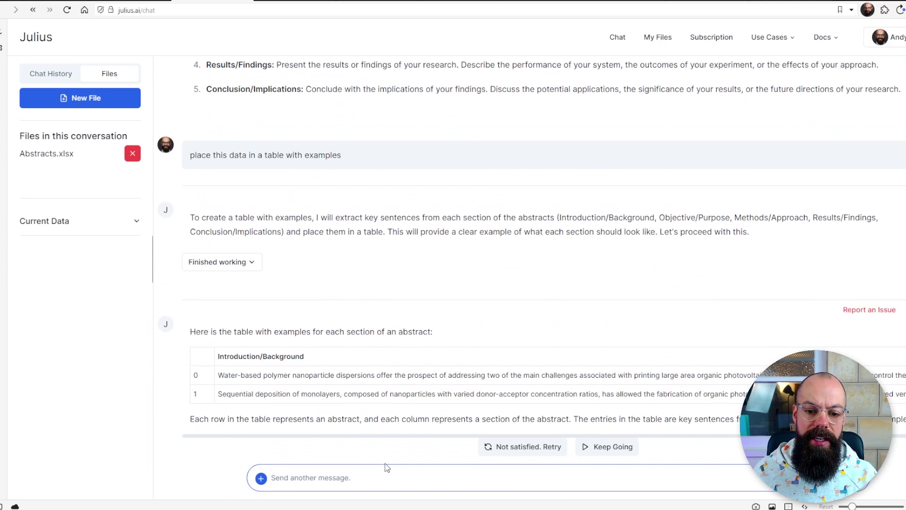
{"action": "scroll", "coordinate": [394, 435], "scroll_direction": "right", "scroll_amount": 4}
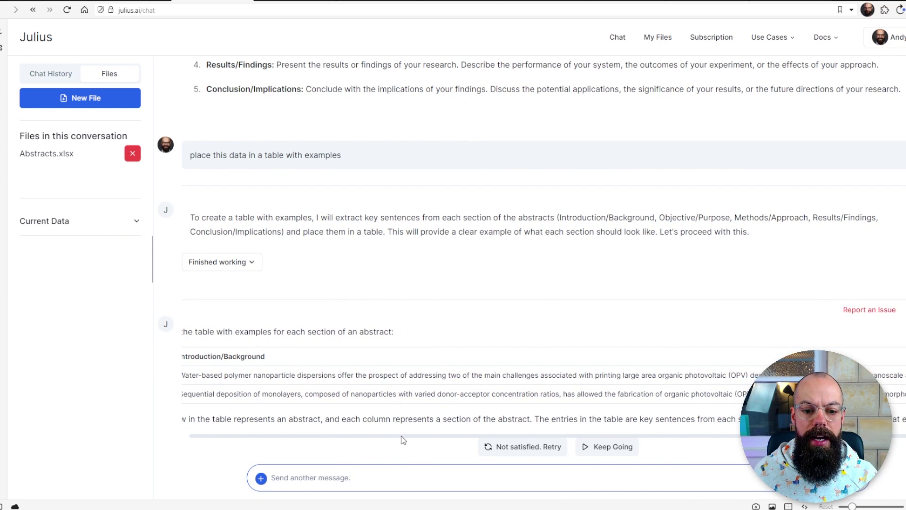
{"action": "left_click_drag", "start_coordinate": [402, 435], "coordinate": [686, 432]}
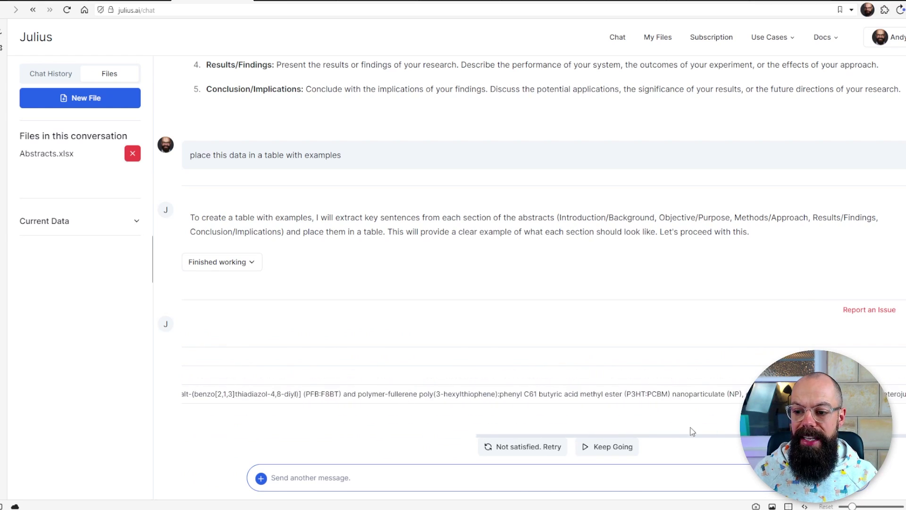
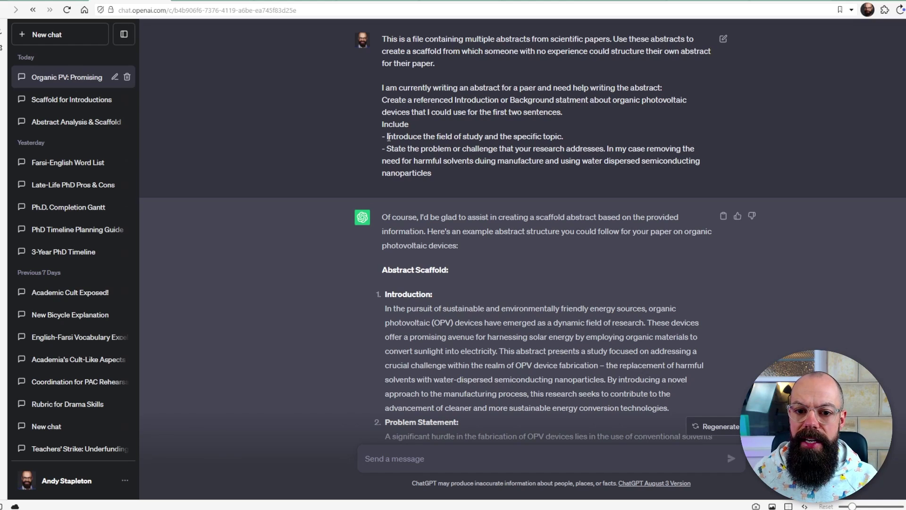
Step: Switch to the Organic PV chat in ChatGPT and review the abstract-writing prompt and generated Abstract Scaffold, highlighting key passages
{"action": "left_click_drag", "start_coordinate": [386, 88], "coordinate": [551, 89]}
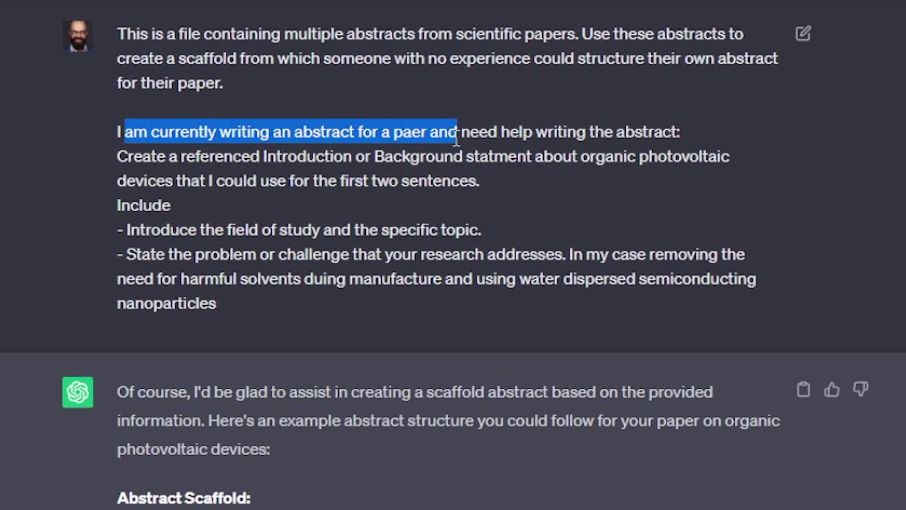
{"action": "left_click", "coordinate": [469, 115]}
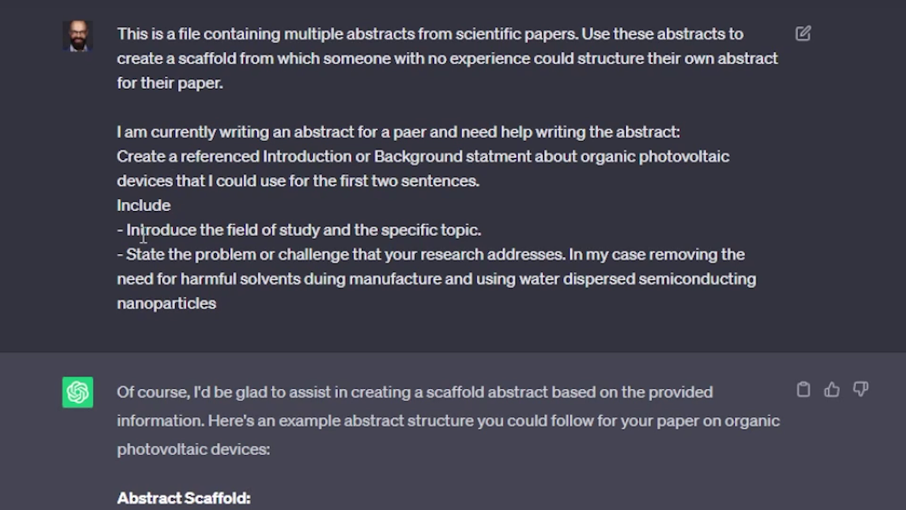
{"action": "left_click_drag", "start_coordinate": [143, 231], "coordinate": [225, 231]}
{"action": "left_click_drag", "start_coordinate": [157, 260], "coordinate": [254, 260]}
{"action": "left_click", "coordinate": [307, 255]}
{"action": "left_click_drag", "start_coordinate": [166, 285], "coordinate": [429, 283]}
{"action": "left_click", "coordinate": [487, 282]}
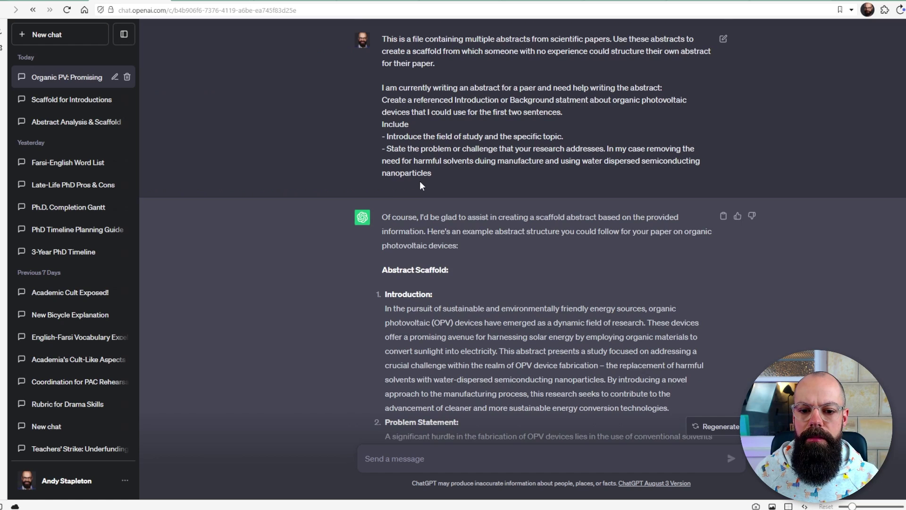
{"action": "scroll", "coordinate": [419, 184], "scroll_direction": "down", "scroll_amount": 5}
{"action": "left_click_drag", "start_coordinate": [386, 105], "coordinate": [533, 350]}
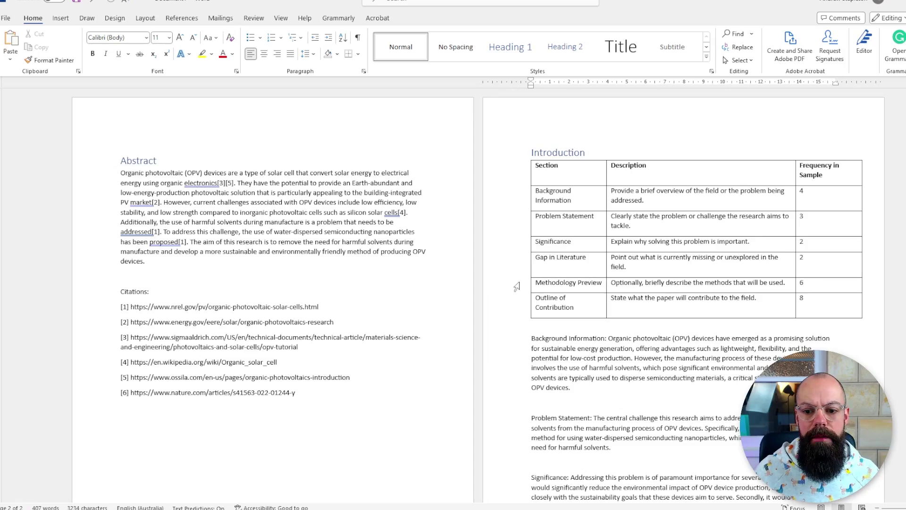
Step: Switch to the Word document and review the drafted Abstract and the Background Information paragraph of the Introduction, highlighting parts of both
{"action": "left_click_drag", "start_coordinate": [121, 173], "coordinate": [330, 213]}
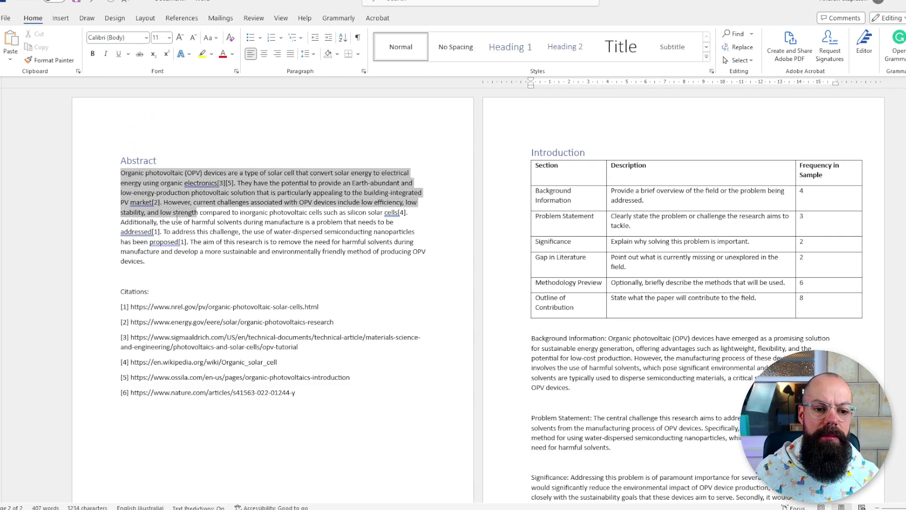
{"action": "left_click_drag", "start_coordinate": [531, 357], "coordinate": [620, 378]}
{"action": "scroll", "coordinate": [620, 362], "scroll_direction": "down", "scroll_amount": 2}
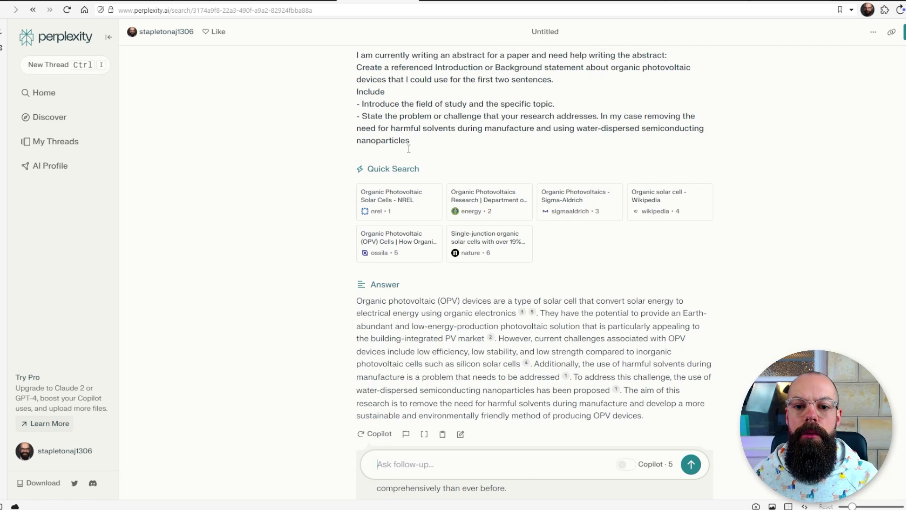
Step: Switch to Perplexity and review the organic photovoltaic abstract prompt and its referenced answer, highlighting the instructions and the answer text
{"action": "scroll", "coordinate": [425, 156], "scroll_direction": "up", "scroll_amount": 1}
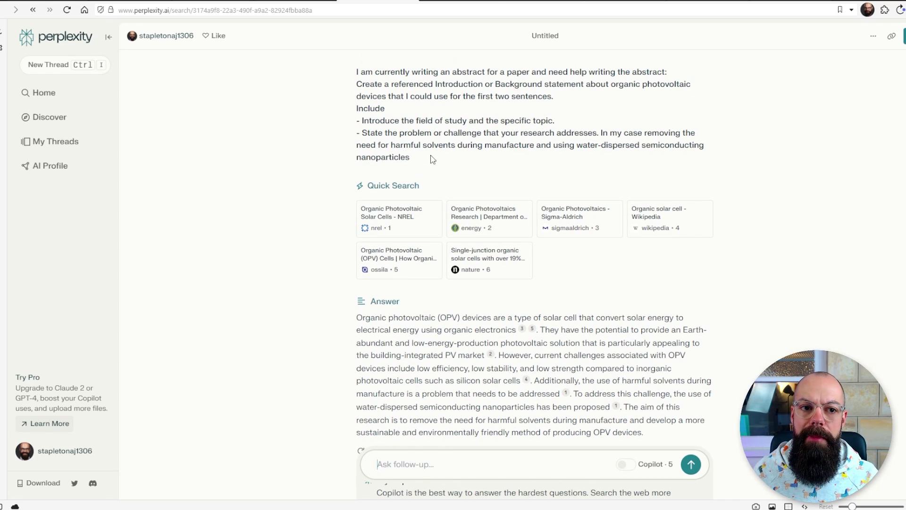
{"action": "left_click_drag", "start_coordinate": [358, 71], "coordinate": [419, 134]}
{"action": "left_click", "coordinate": [419, 134]}
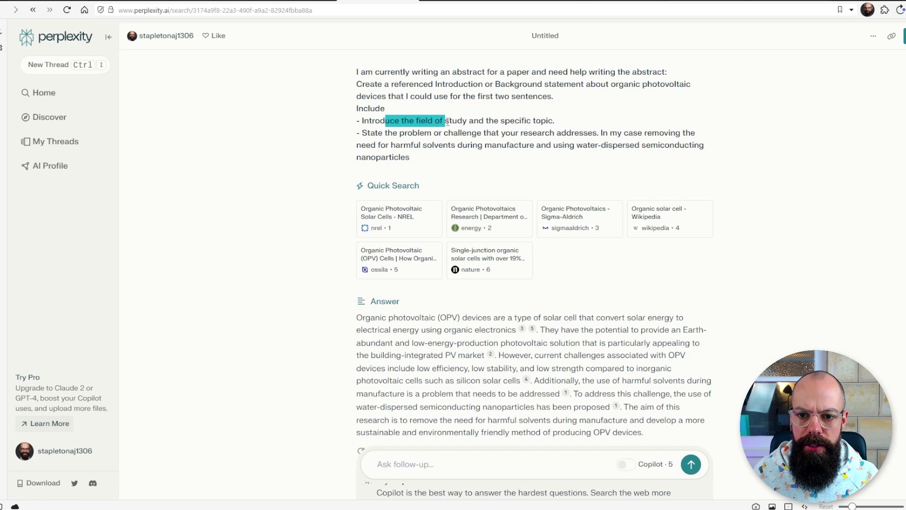
{"action": "left_click_drag", "start_coordinate": [408, 134], "coordinate": [419, 134]}
{"action": "left_click_drag", "start_coordinate": [576, 140], "coordinate": [634, 148]}
{"action": "left_click", "coordinate": [633, 148]}
{"action": "scroll", "coordinate": [599, 142], "scroll_direction": "down", "scroll_amount": 2}
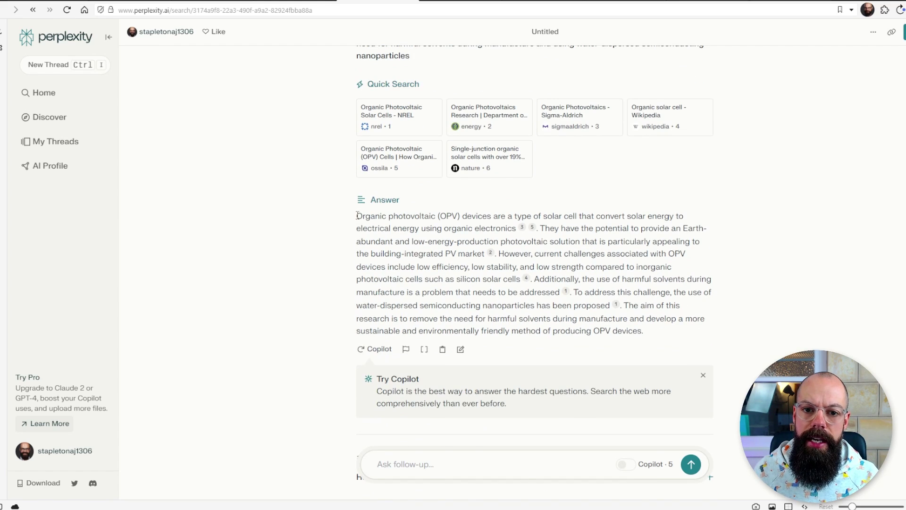
{"action": "left_click_drag", "start_coordinate": [357, 216], "coordinate": [664, 334]}
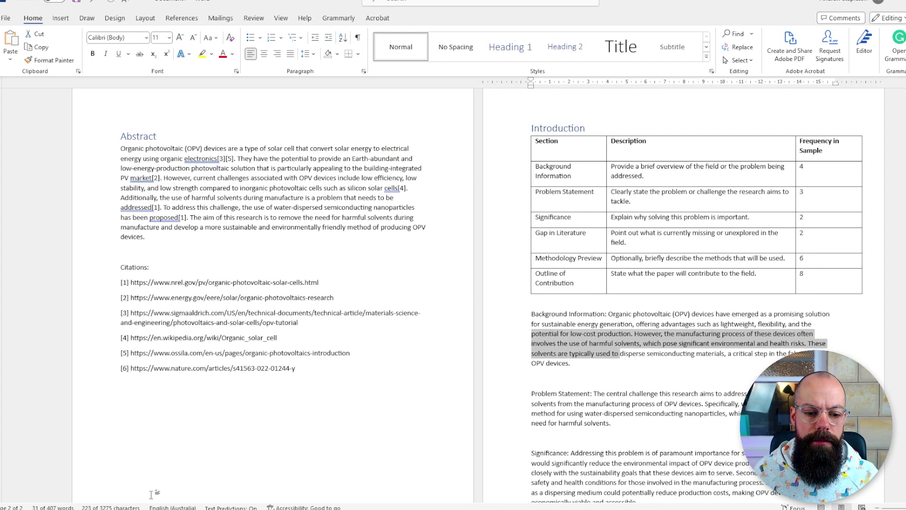
Step: Return to the Word document and examine the sources in the abstract's Citations list, highlighting parts of the web addresses
{"action": "left_click_drag", "start_coordinate": [133, 282], "coordinate": [270, 283]}
{"action": "left_click", "coordinate": [260, 297]}
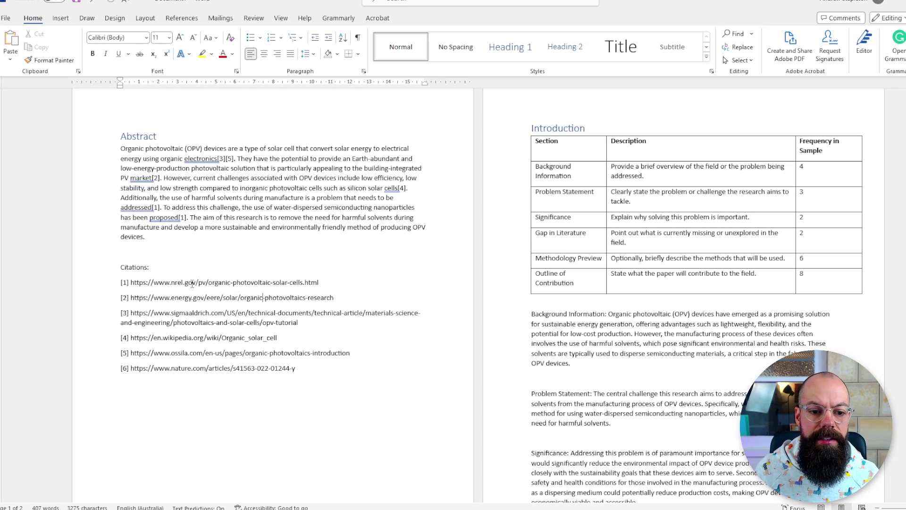
{"action": "double_click", "coordinate": [192, 282]}
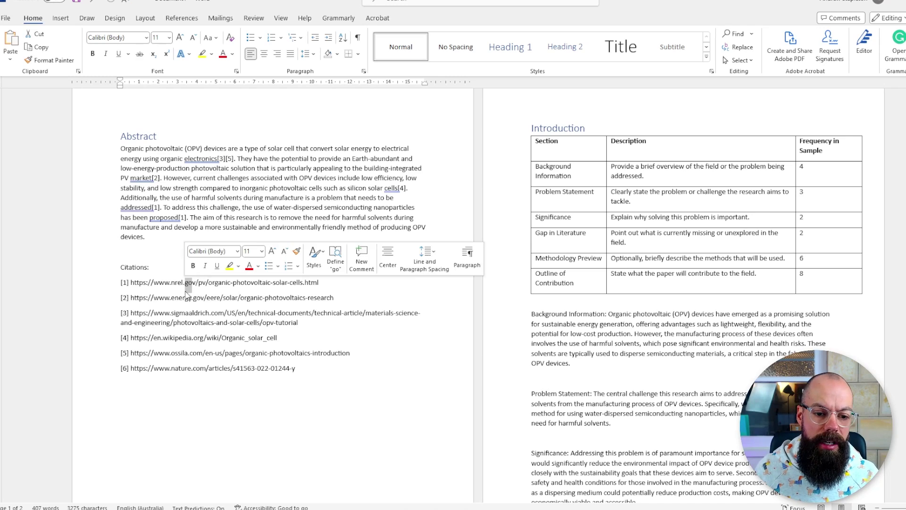
{"action": "left_click_drag", "start_coordinate": [179, 312], "coordinate": [207, 312]}
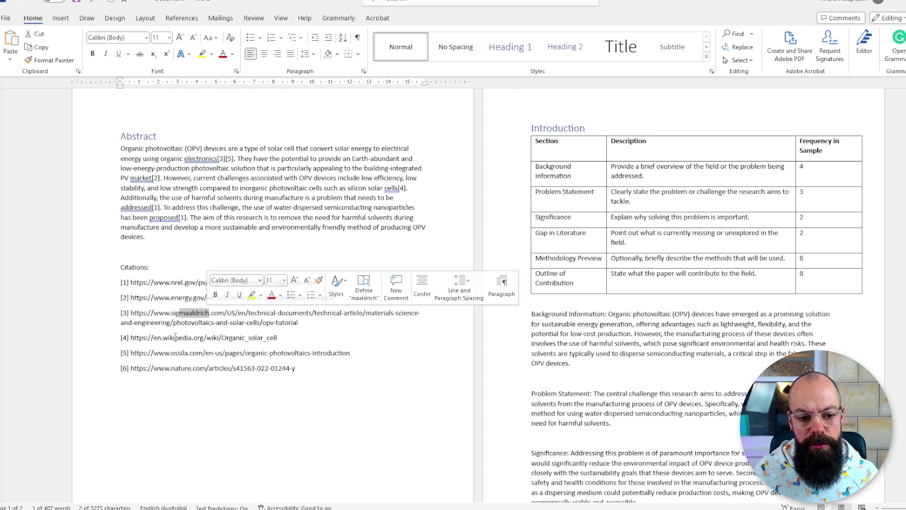
{"action": "left_click_drag", "start_coordinate": [169, 338], "coordinate": [184, 337]}
{"action": "left_click_drag", "start_coordinate": [174, 367], "coordinate": [185, 367]}
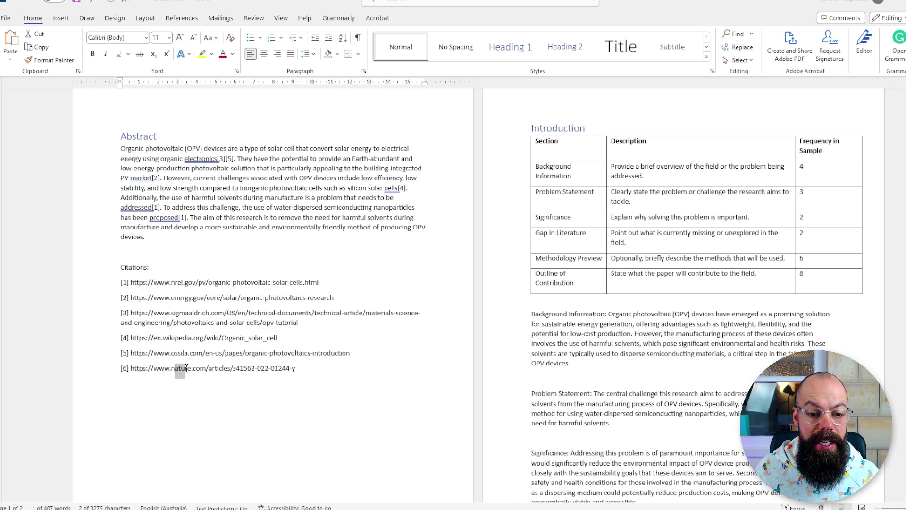
{"action": "left_click_drag", "start_coordinate": [294, 367], "coordinate": [136, 368]}
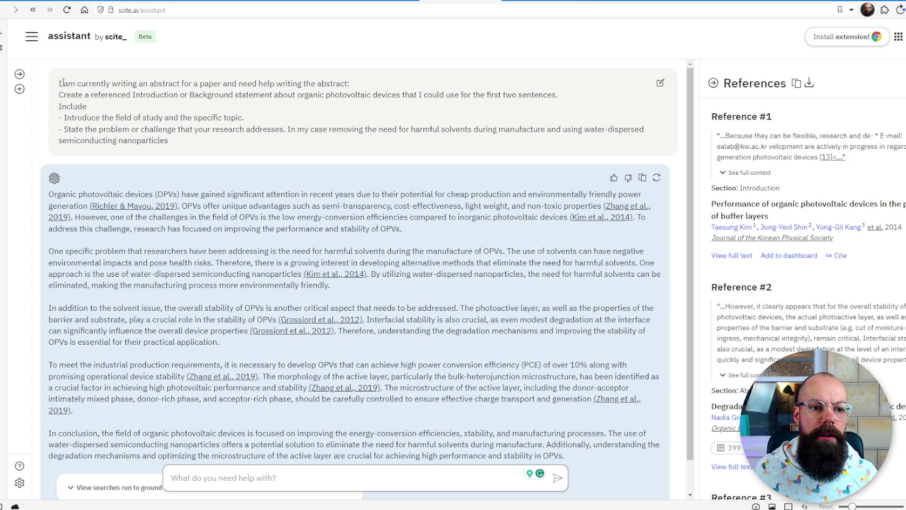
Step: Switch to the scite assistant and review the abstract prompt and its cited response, highlighting the opening lines of each
{"action": "left_click_drag", "start_coordinate": [97, 87], "coordinate": [103, 92]}
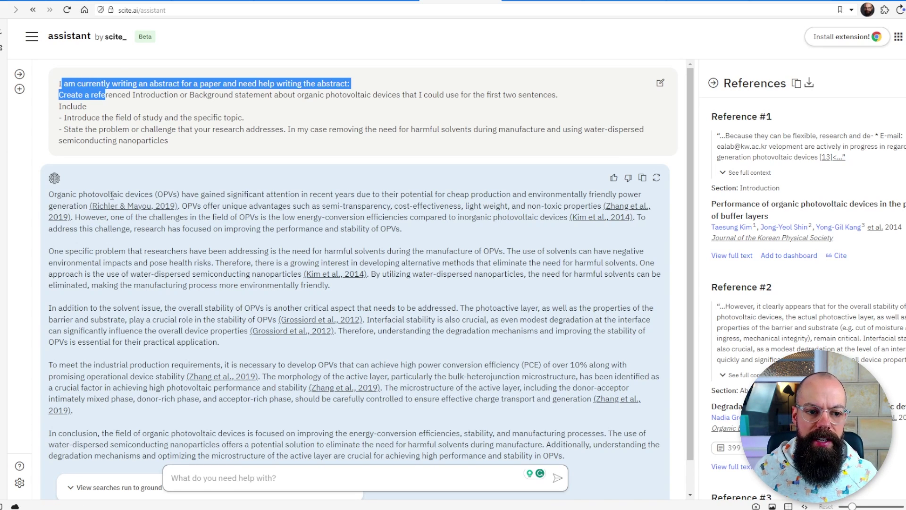
{"action": "left_click", "coordinate": [107, 194]}
{"action": "left_click_drag", "start_coordinate": [129, 193], "coordinate": [226, 194]}
{"action": "scroll", "coordinate": [233, 203], "scroll_direction": "down", "scroll_amount": 1}
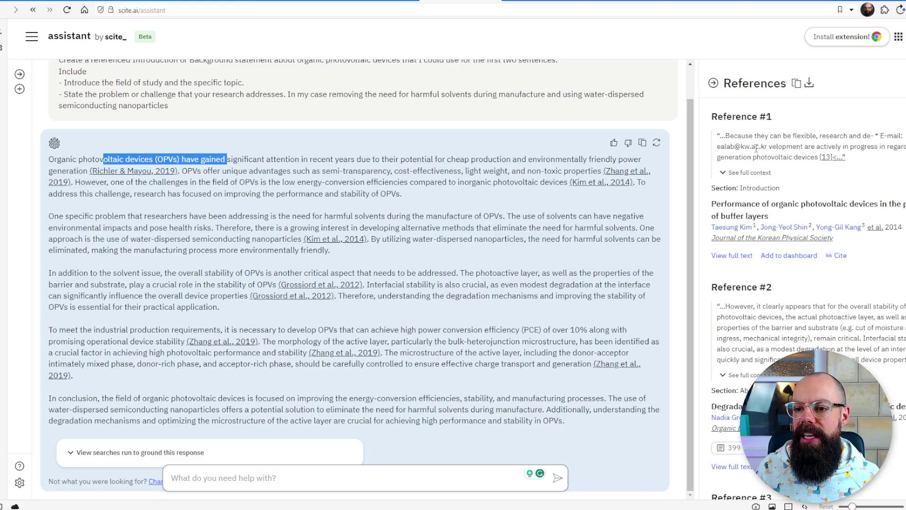
Step: Browse the References list beside the response and highlight the quoted excerpt under Reference #3
{"action": "scroll", "coordinate": [785, 291], "scroll_direction": "down", "scroll_amount": 10}
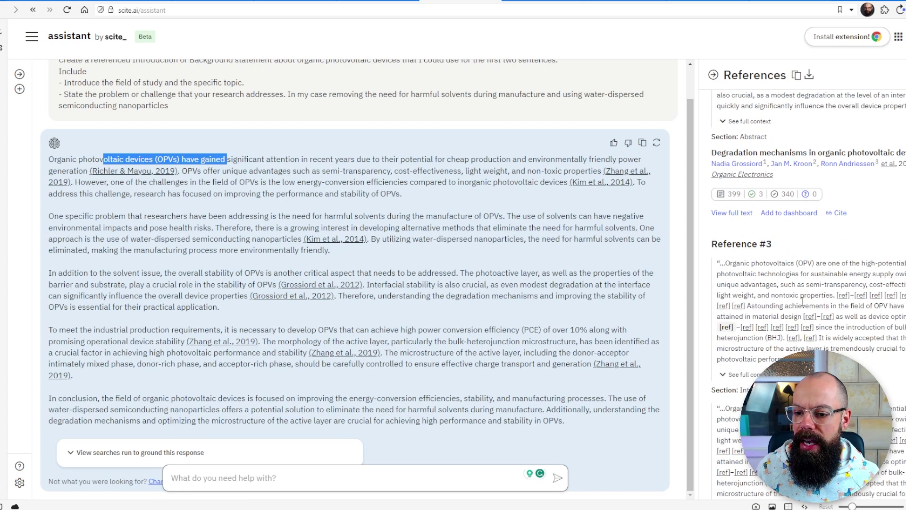
{"action": "left_click", "coordinate": [727, 263]}
{"action": "left_click_drag", "start_coordinate": [740, 263], "coordinate": [808, 296]}
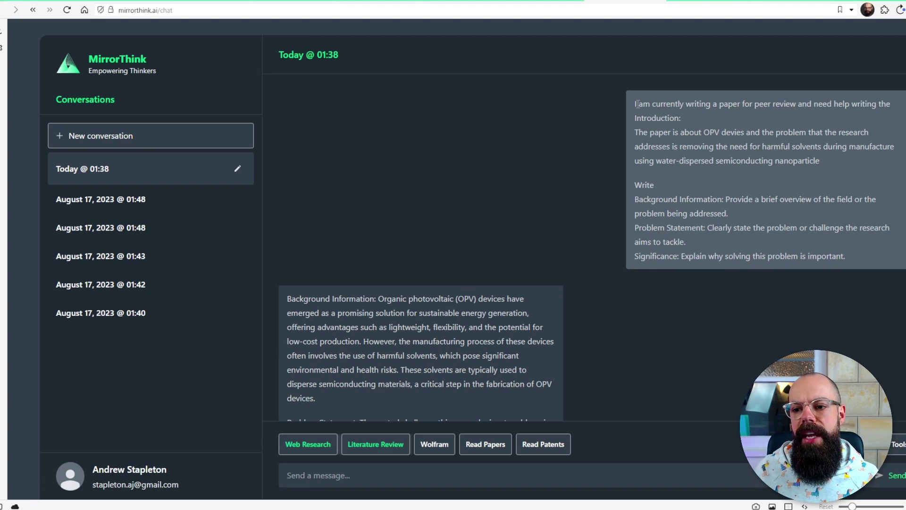
Step: Switch to MirrorThink and review the introduction prompt, highlighting the research problem and the Background Information, Problem Statement and Significance instructions
{"action": "left_click_drag", "start_coordinate": [633, 104], "coordinate": [725, 124]}
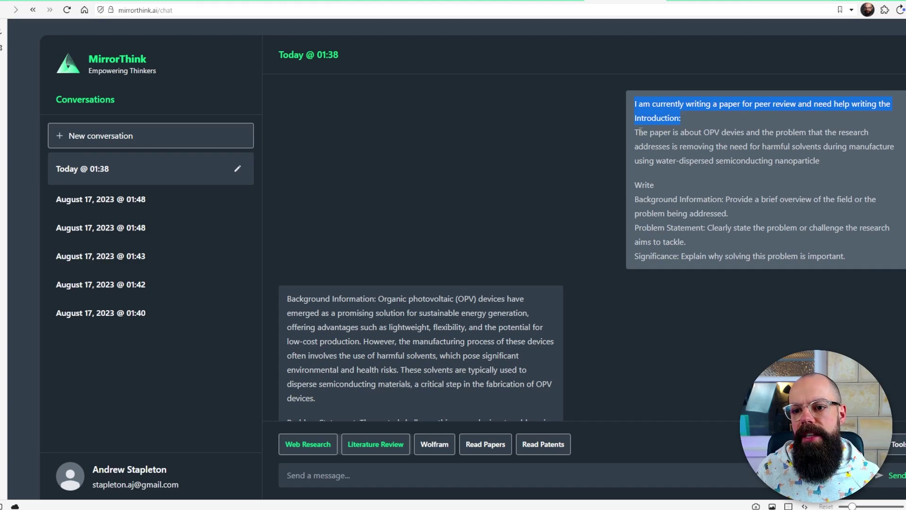
{"action": "left_click_drag", "start_coordinate": [639, 132], "coordinate": [646, 132]}
{"action": "left_click", "coordinate": [734, 132]}
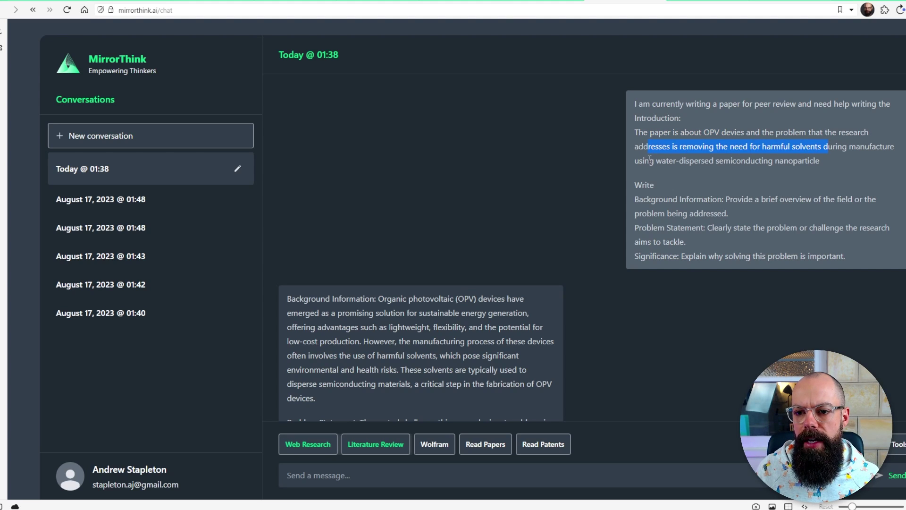
{"action": "left_click_drag", "start_coordinate": [649, 160], "coordinate": [654, 161]}
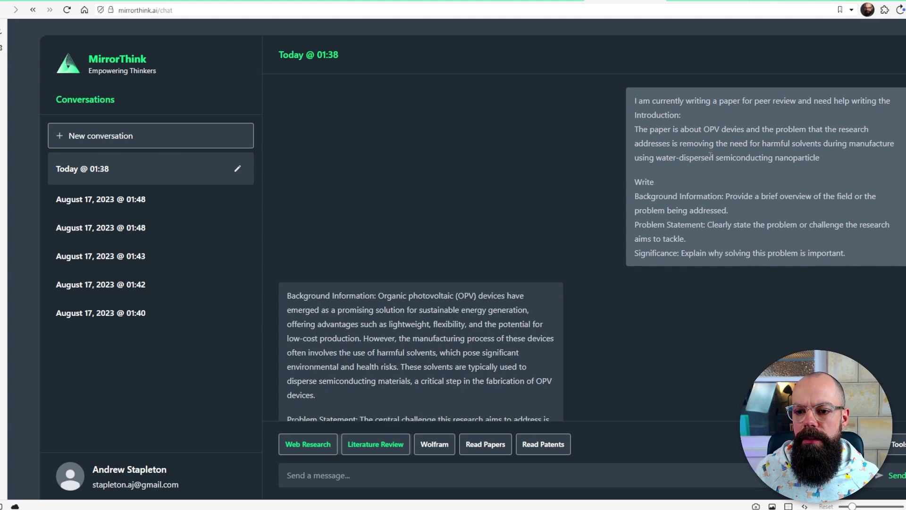
{"action": "scroll", "coordinate": [707, 156], "scroll_direction": "down", "scroll_amount": 3}
{"action": "scroll", "coordinate": [708, 156], "scroll_direction": "up", "scroll_amount": 3}
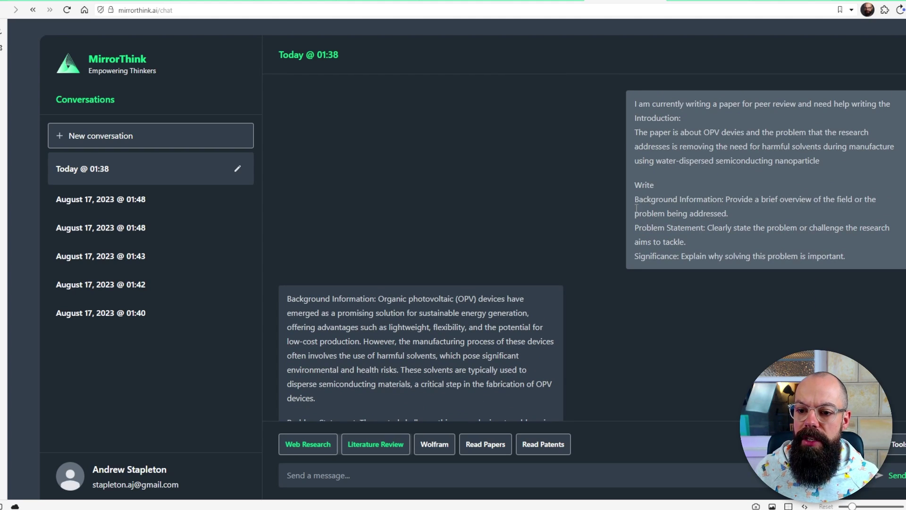
{"action": "left_click_drag", "start_coordinate": [635, 200], "coordinate": [728, 200]}
{"action": "left_click_drag", "start_coordinate": [635, 228], "coordinate": [663, 228]}
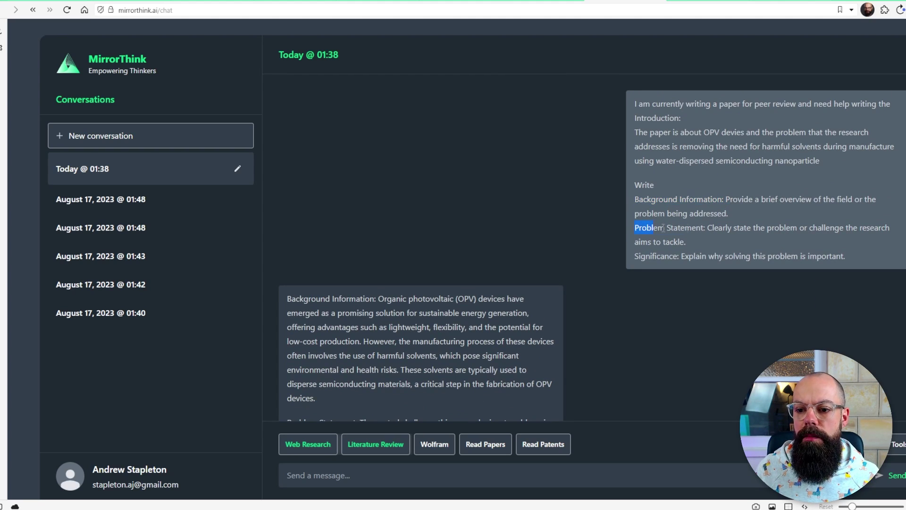
{"action": "left_click_drag", "start_coordinate": [637, 200], "coordinate": [807, 257]}
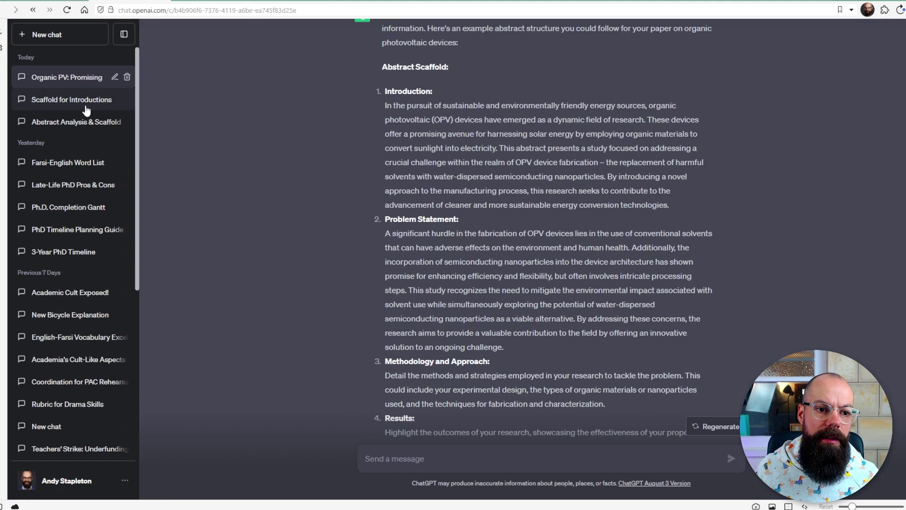
Step: Switch to ChatGPT, open the Scaffold for Introductions chat and highlight the Background Information and Problem Statement rows of its table
{"action": "left_click", "coordinate": [87, 102]}
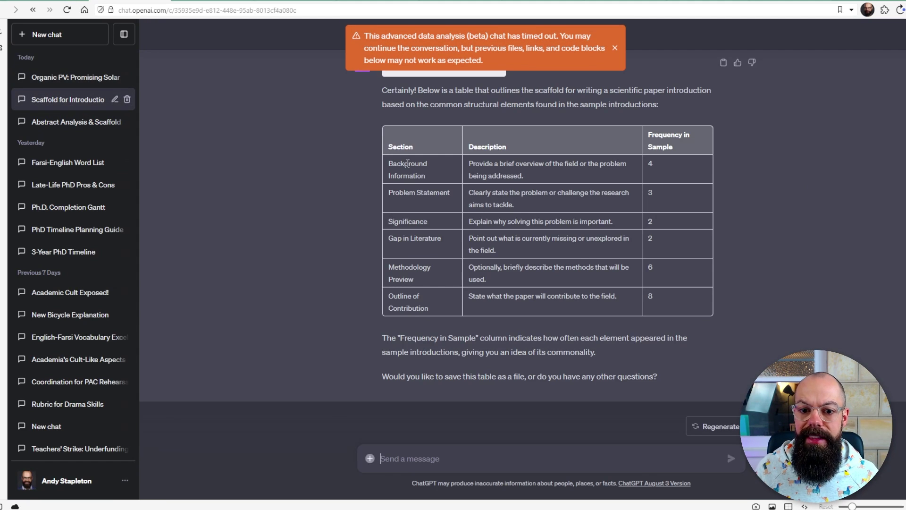
{"action": "left_click_drag", "start_coordinate": [391, 161], "coordinate": [481, 188]}
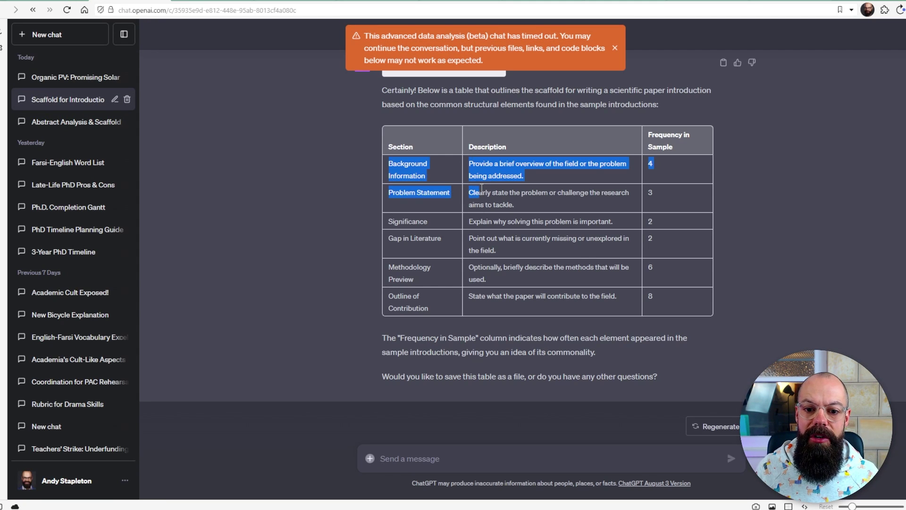
{"action": "left_click", "coordinate": [396, 160]}
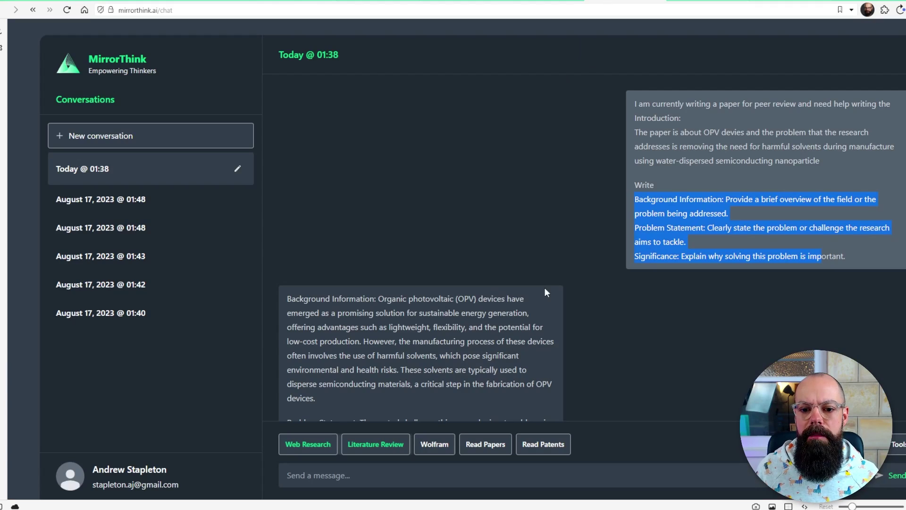
Step: Review MirrorThink's generated introduction, highlighting the Background Information, Problem Statement and Significance labels of its three paragraphs
{"action": "left_click", "coordinate": [655, 199]}
{"action": "left_click", "coordinate": [662, 204]}
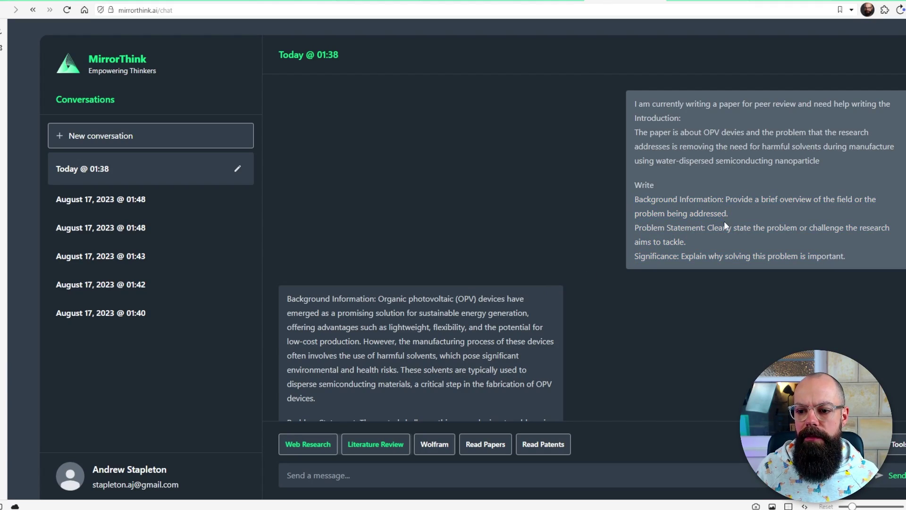
{"action": "scroll", "coordinate": [681, 221], "scroll_direction": "down", "scroll_amount": 2}
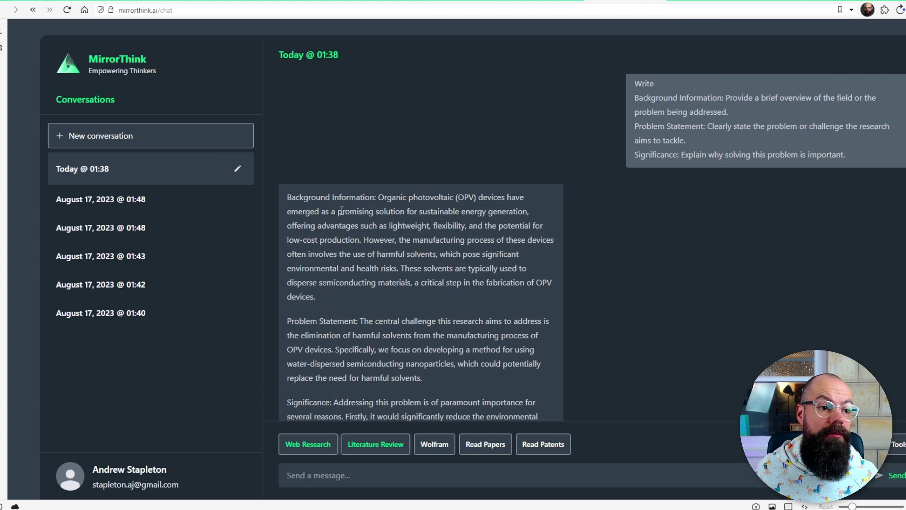
{"action": "scroll", "coordinate": [341, 205], "scroll_direction": "down", "scroll_amount": 1}
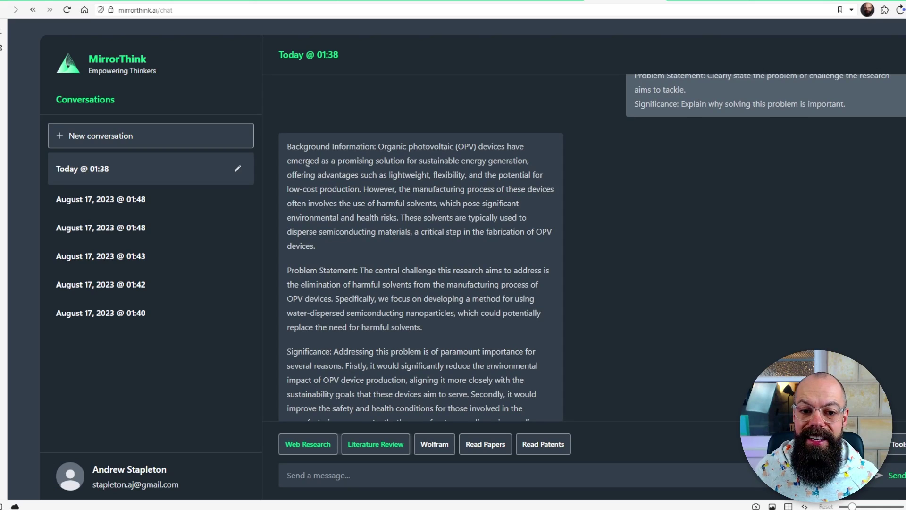
{"action": "left_click_drag", "start_coordinate": [303, 148], "coordinate": [370, 147]}
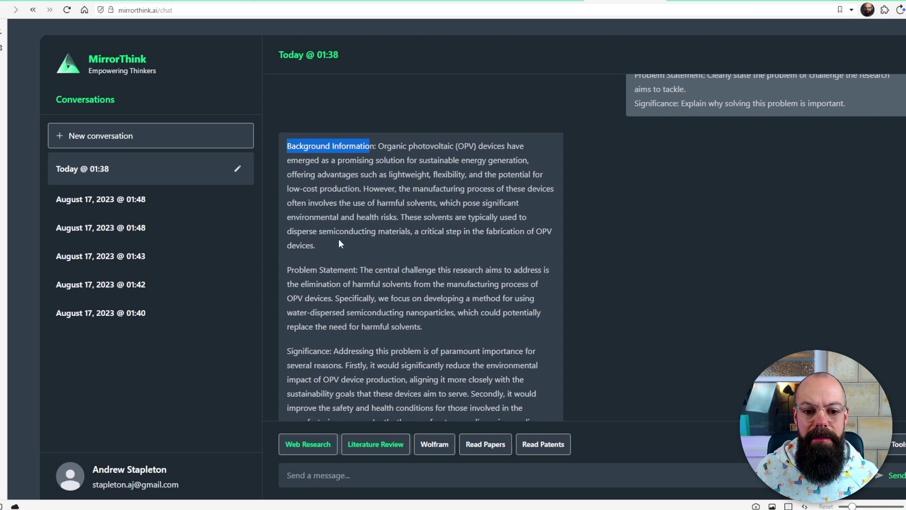
{"action": "scroll", "coordinate": [297, 215], "scroll_direction": "down", "scroll_amount": 1}
{"action": "left_click_drag", "start_coordinate": [292, 218], "coordinate": [337, 218]}
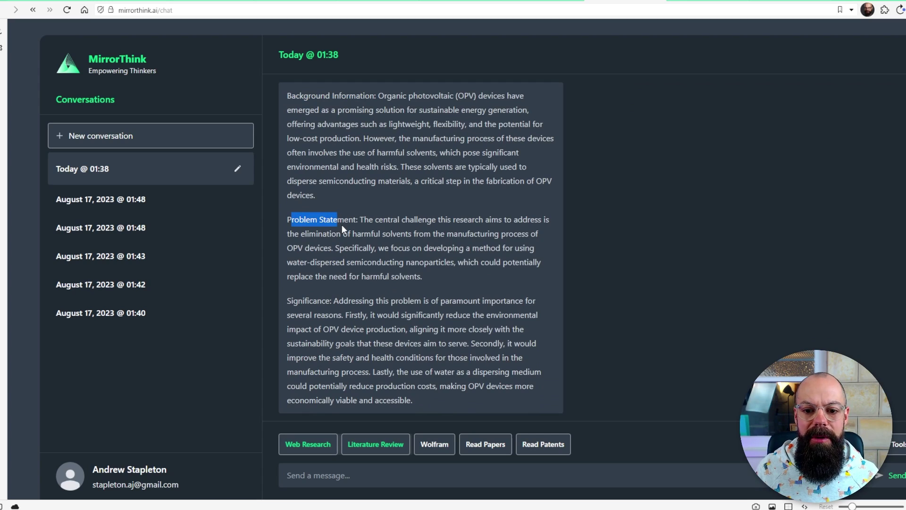
{"action": "scroll", "coordinate": [307, 259], "scroll_direction": "down", "scroll_amount": 1}
{"action": "left_click_drag", "start_coordinate": [288, 250], "coordinate": [331, 249]}
{"action": "left_click", "coordinate": [331, 250]}
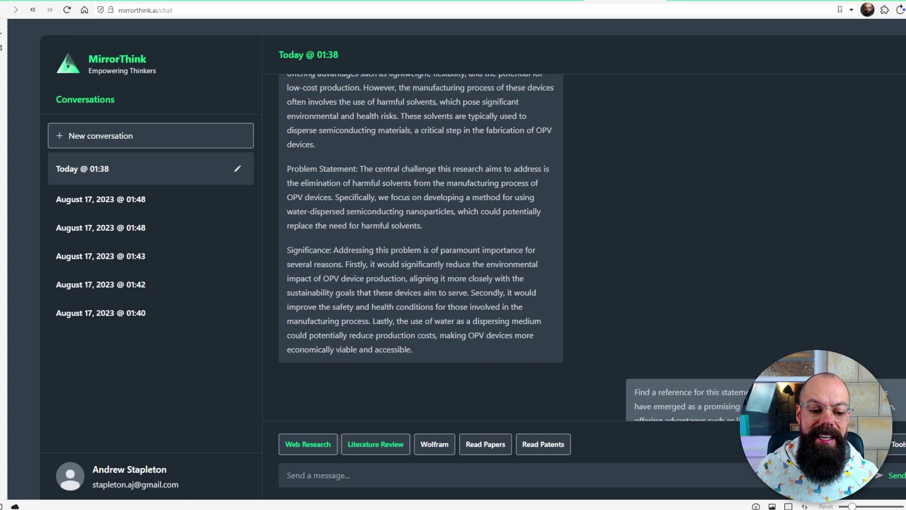
Step: Switch to the Word document and highlight the introduction text from Background Information into the Problem Statement below the scaffold table
{"action": "key", "text": "alt+Tab"}
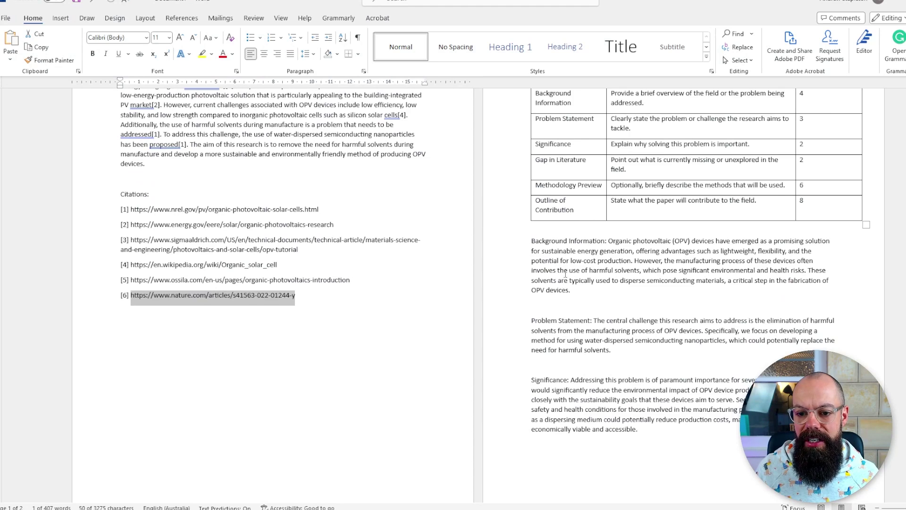
{"action": "scroll", "coordinate": [565, 273], "scroll_direction": "up", "scroll_amount": 2}
{"action": "scroll", "coordinate": [632, 284], "scroll_direction": "down", "scroll_amount": 2}
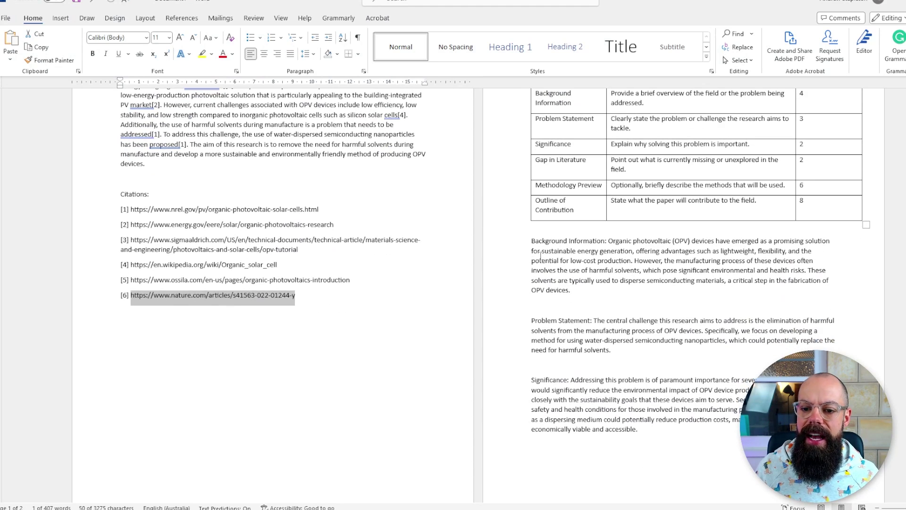
{"action": "left_click_drag", "start_coordinate": [532, 241], "coordinate": [616, 330]}
{"action": "scroll", "coordinate": [615, 330], "scroll_direction": "down", "scroll_amount": 3}
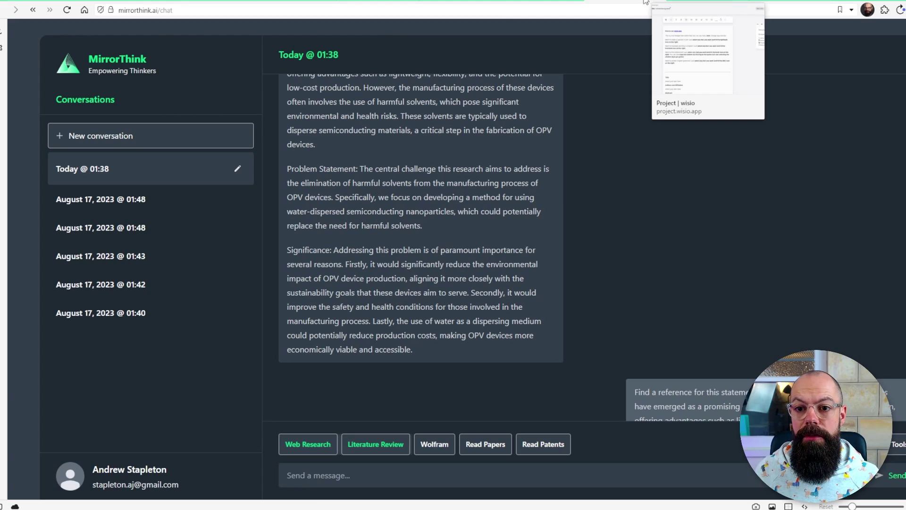
Step: Switch to Elicit in the browser and highlight the full organic photovoltaic (OPV) sentence used as the search query
{"action": "left_click", "coordinate": [477, 2]}
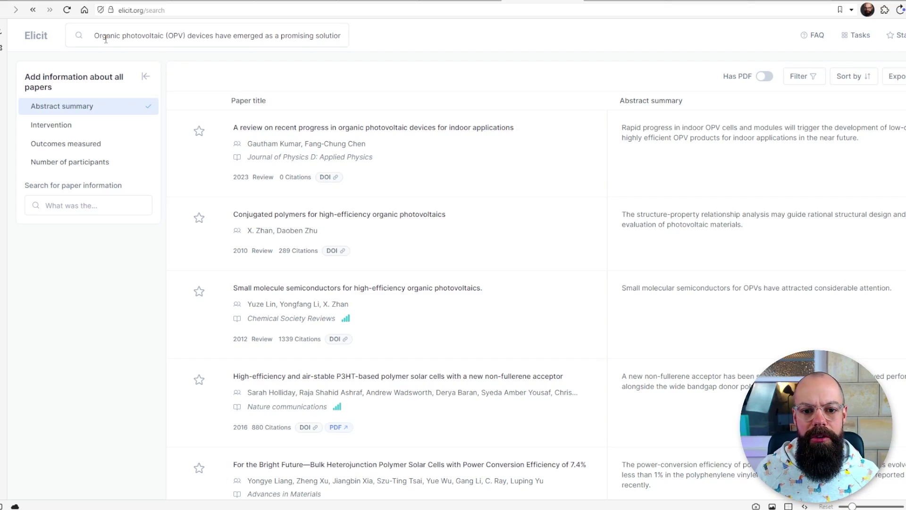
{"action": "left_click", "coordinate": [96, 36]}
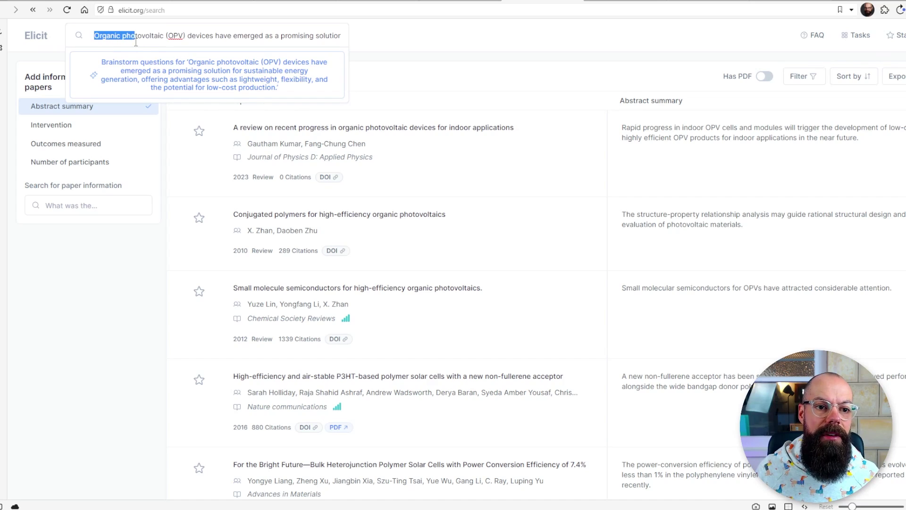
{"action": "left_click_drag", "start_coordinate": [136, 43], "coordinate": [366, 41]}
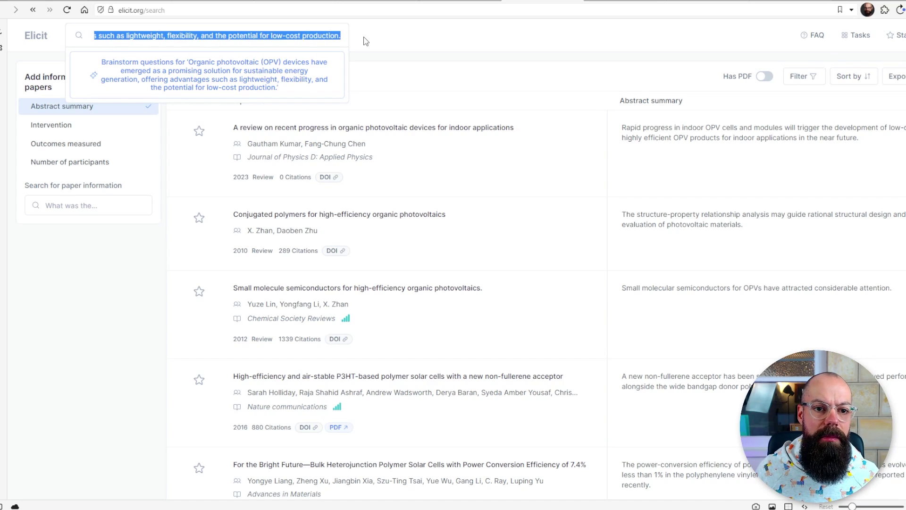
{"action": "left_click", "coordinate": [318, 34]}
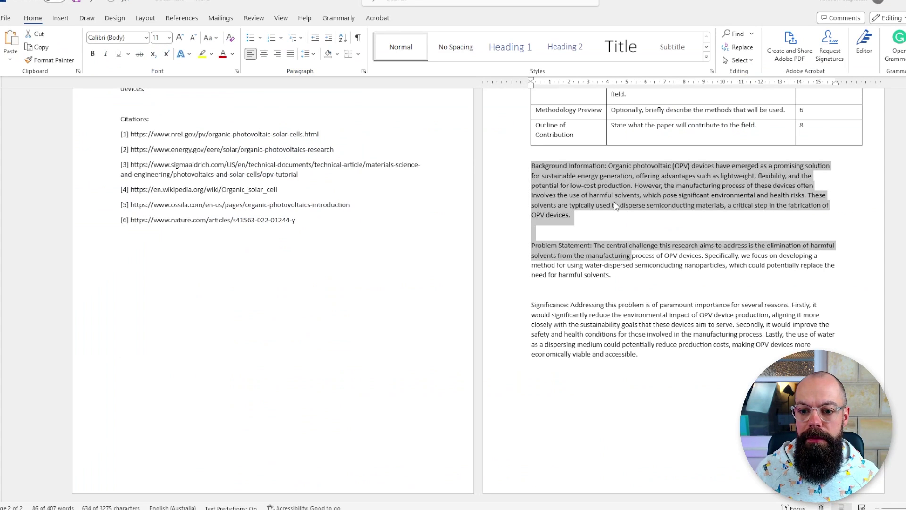
Step: Return to the Word document and highlight the first Background Information sentence, from "Organic photovoltaic (OPV) devices" to "low-cost production"
{"action": "left_click", "coordinate": [617, 205]}
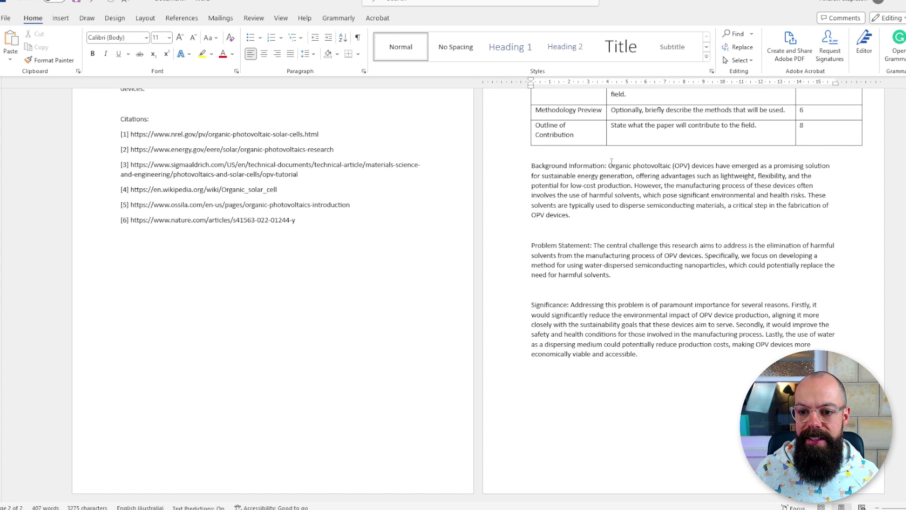
{"action": "left_click_drag", "start_coordinate": [610, 165], "coordinate": [730, 167]}
{"action": "left_click_drag", "start_coordinate": [613, 166], "coordinate": [632, 186]}
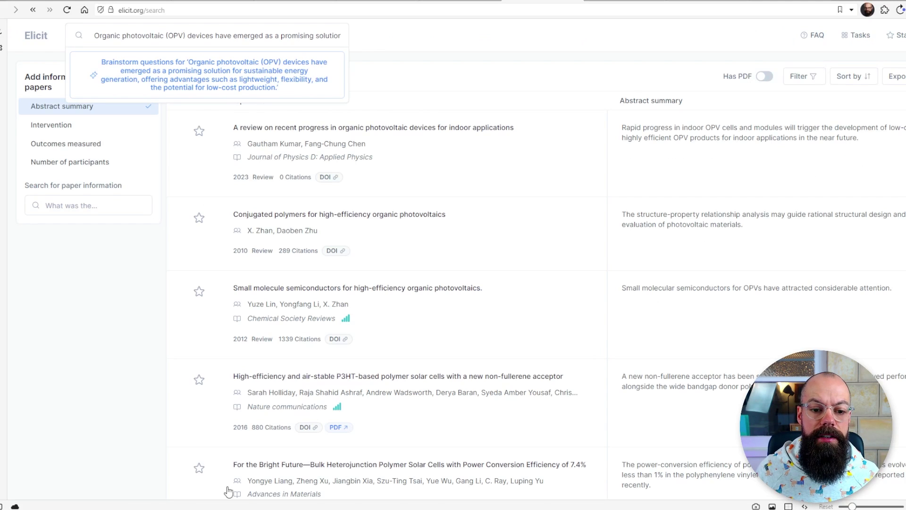